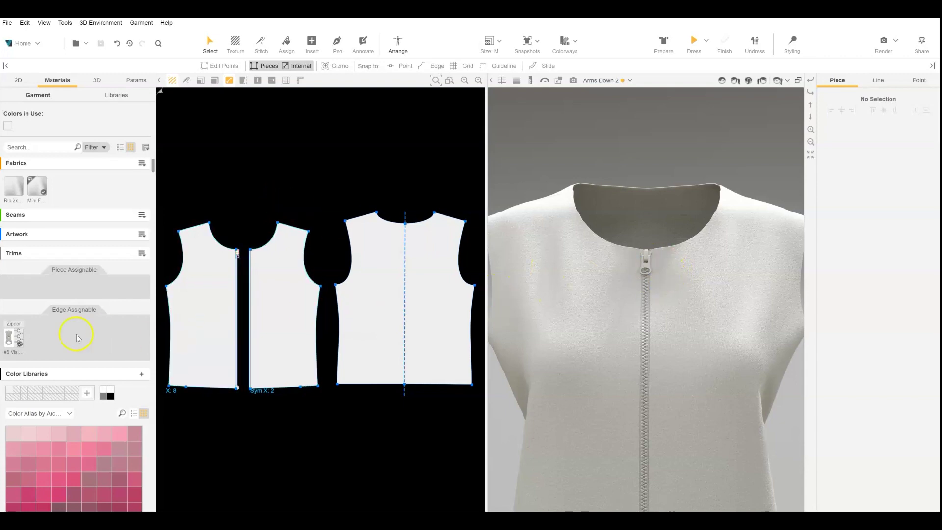
Look inside the #5 Vislon Zipper trim to examine its components.
{"action": "left_click", "coordinate": [5, 346]}
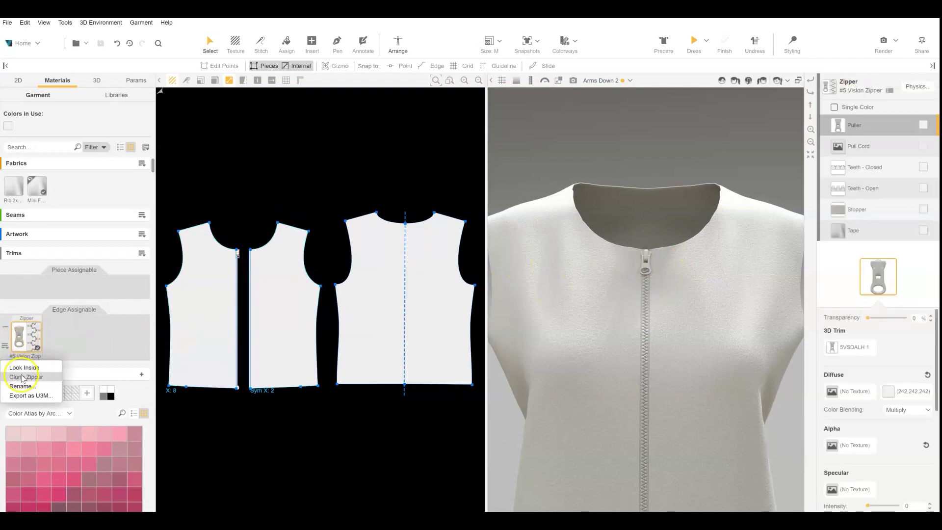
{"action": "left_click", "coordinate": [20, 368]}
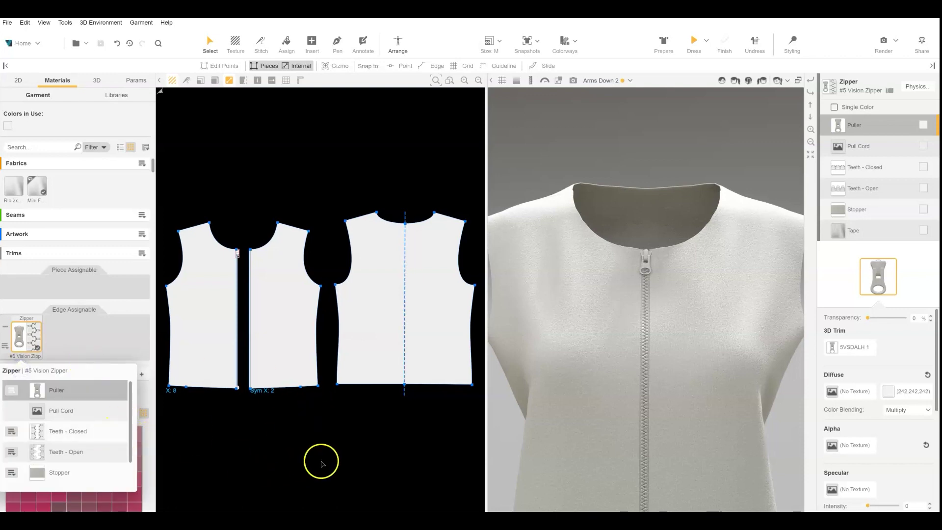
{"action": "left_click", "coordinate": [321, 461]}
Export the garment as an OBJ 3D object with baked PNG textures, named Zipper Head, in the Custom Zipper Pull folder.
{"action": "left_click", "coordinate": [884, 42]}
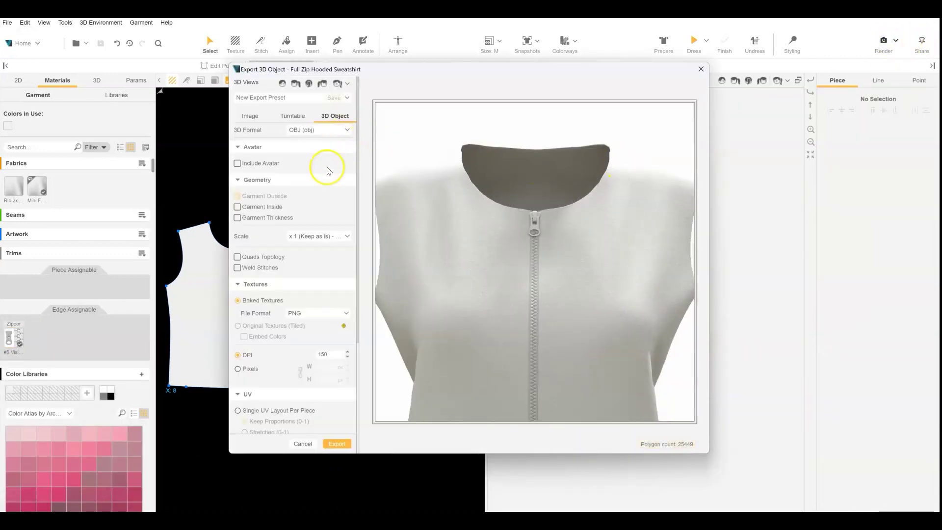
{"action": "scroll", "coordinate": [269, 216], "scroll_direction": "down", "scroll_amount": 3}
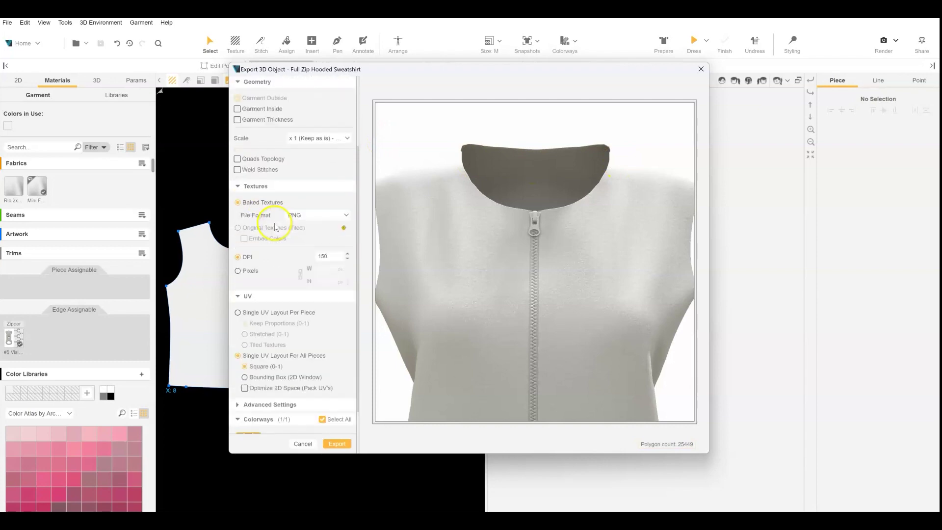
{"action": "left_click", "coordinate": [338, 444]}
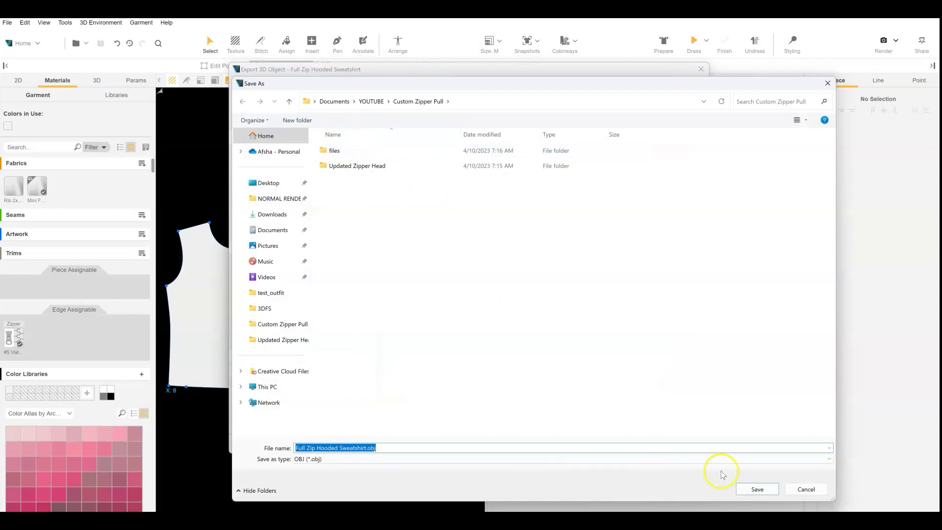
{"action": "type", "text": "Zipper h"}
{"action": "left_click", "coordinate": [756, 490]}
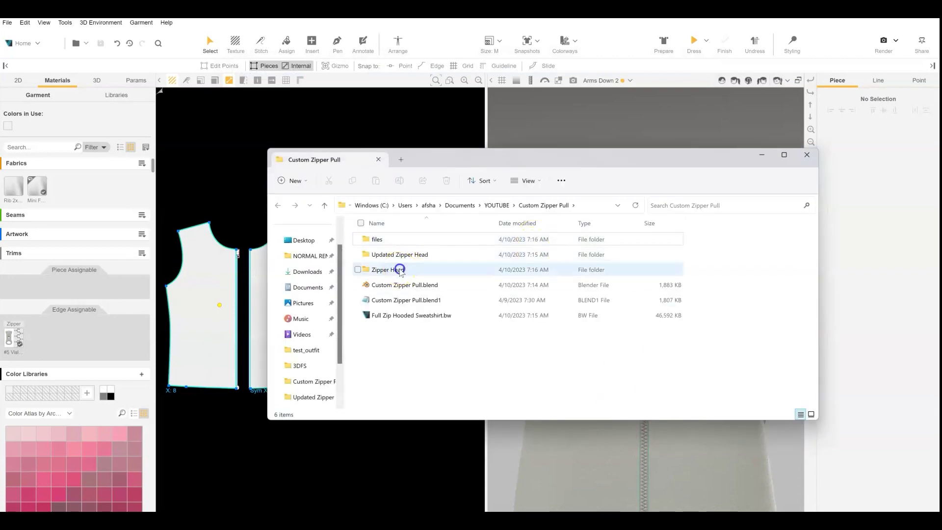
Check the exported files in the Zipper Head folder, and switch to Blender to view the custom ring puller.
{"action": "double_click", "coordinate": [387, 269]}
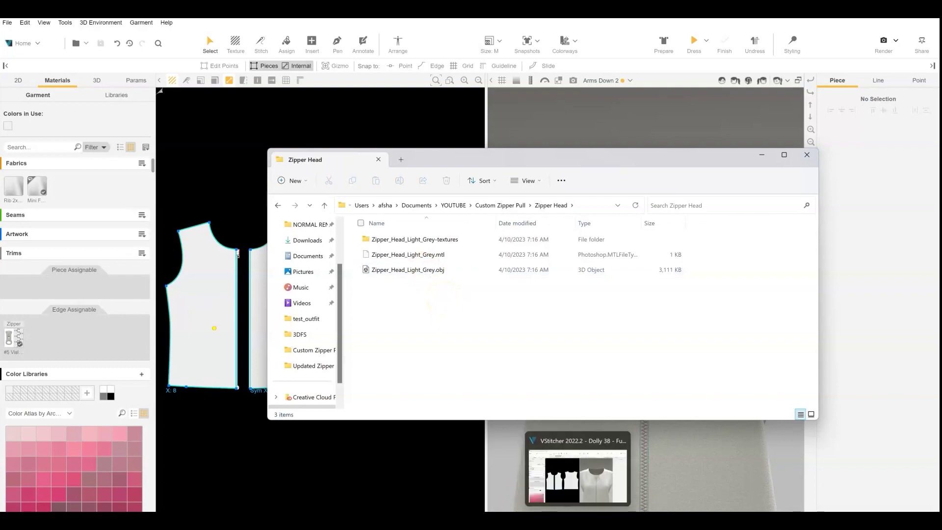
{"action": "left_click", "coordinate": [595, 521]}
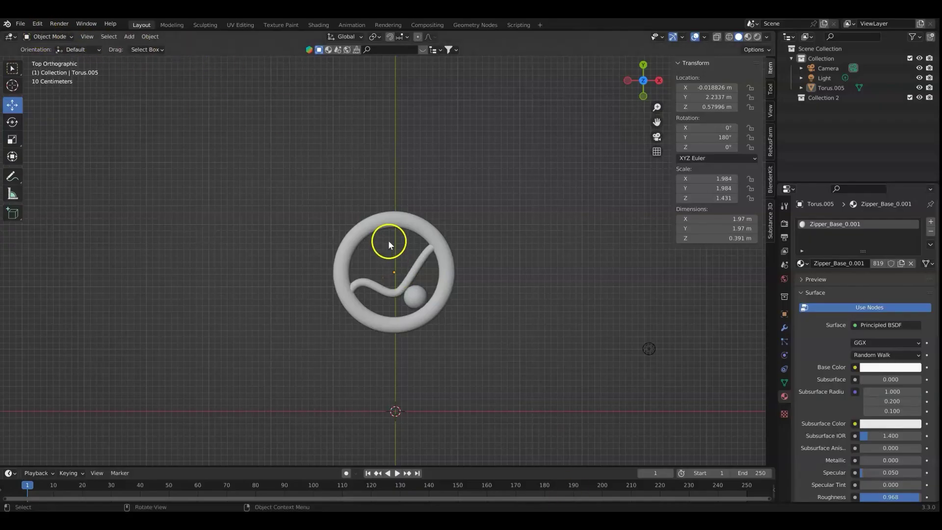
{"action": "left_click", "coordinate": [393, 223]}
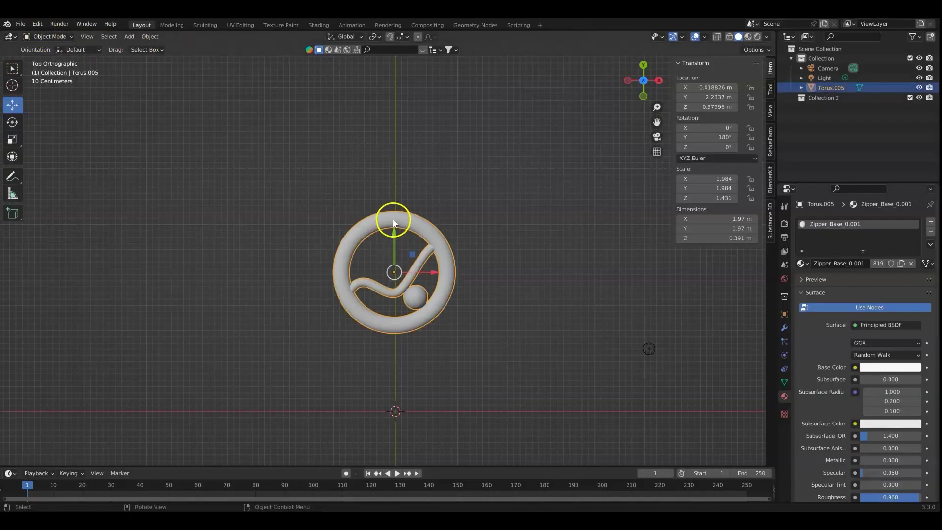
{"action": "left_click", "coordinate": [418, 346]}
Import Zipper_Head_Light_Grey.obj from the Zipper Head folder with the legacy Wavefront importer.
{"action": "left_click", "coordinate": [20, 23]}
{"action": "mouse_move", "coordinate": [53, 156]}
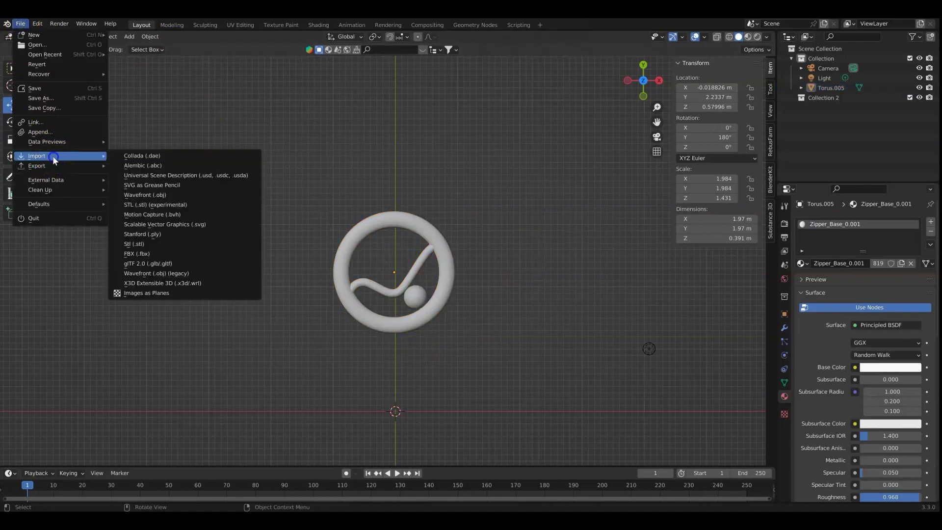
{"action": "left_click", "coordinate": [187, 276]}
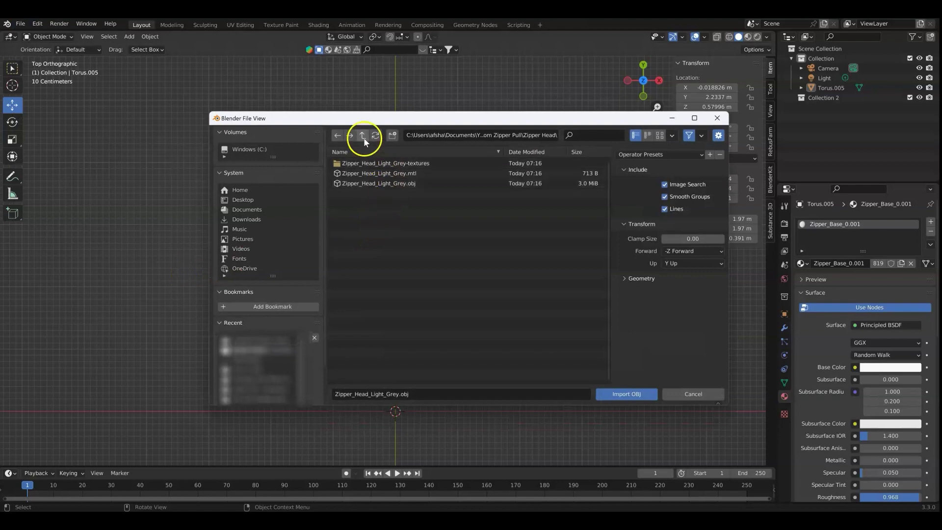
{"action": "left_click", "coordinate": [362, 136]}
{"action": "double_click", "coordinate": [379, 184]}
{"action": "double_click", "coordinate": [379, 183]}
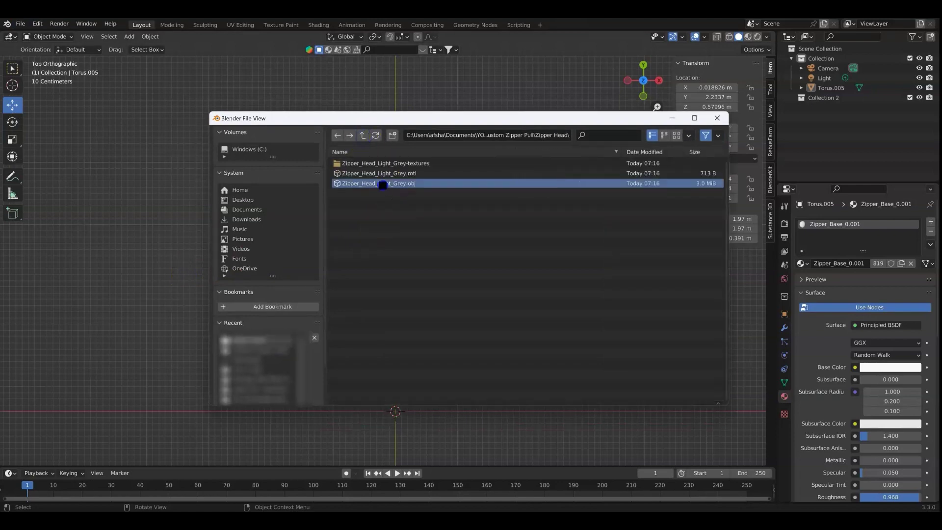
Set the imported garment's origin to its geometry.
{"action": "scroll", "coordinate": [423, 251], "scroll_direction": "down", "scroll_amount": 10}
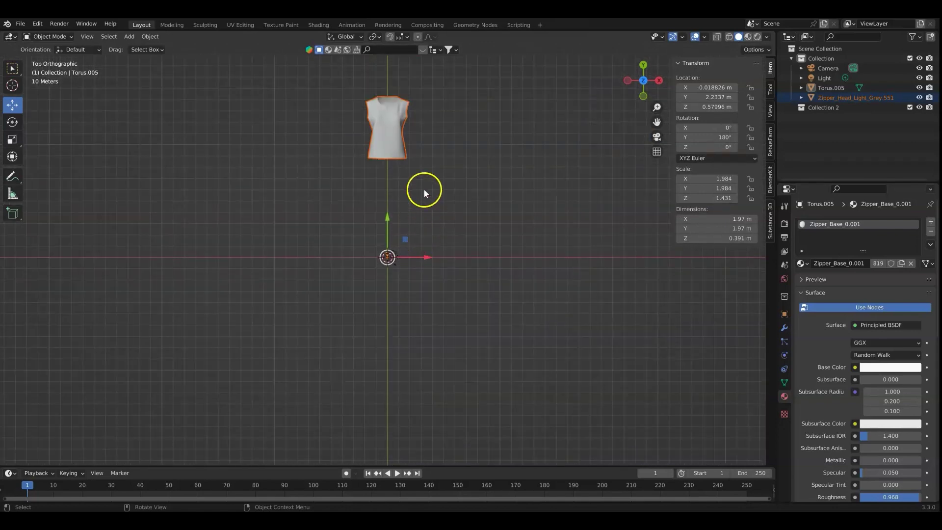
{"action": "left_click", "coordinate": [394, 150]}
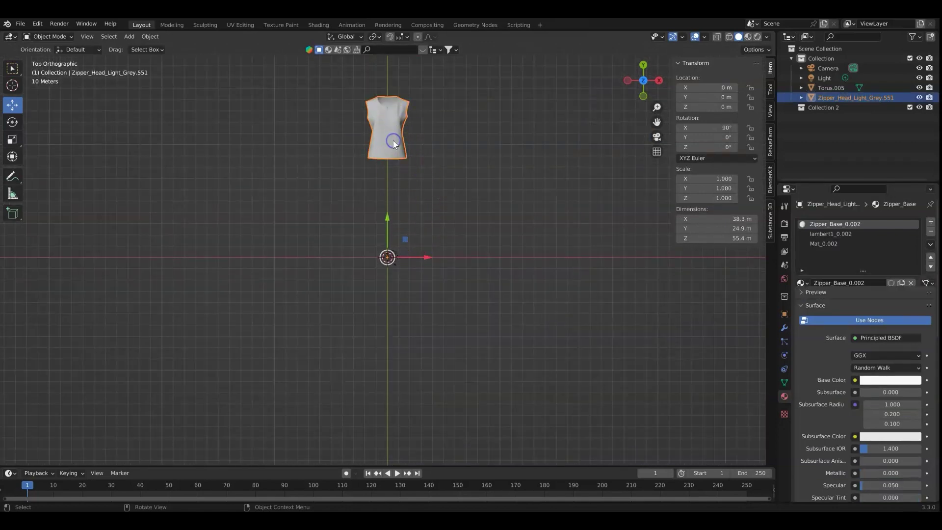
{"action": "left_click", "coordinate": [150, 38]}
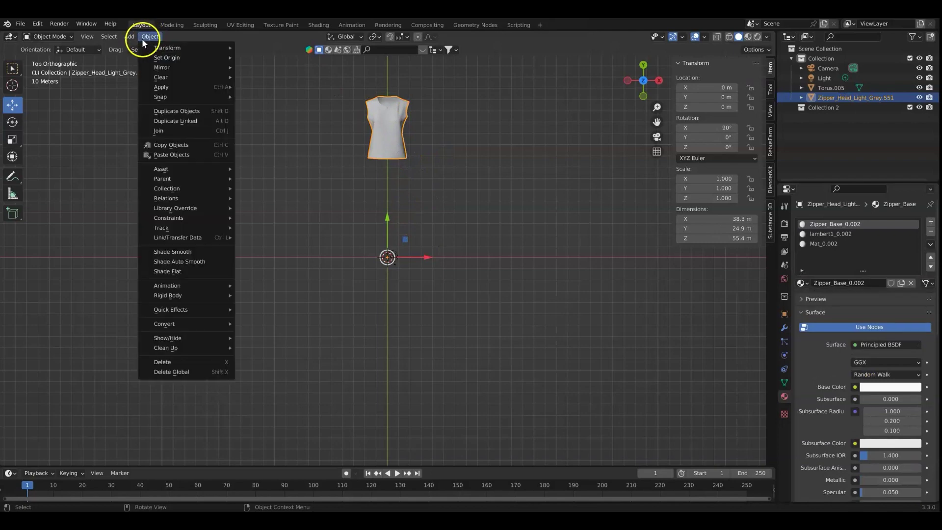
{"action": "mouse_move", "coordinate": [158, 56]}
{"action": "left_click", "coordinate": [263, 69]}
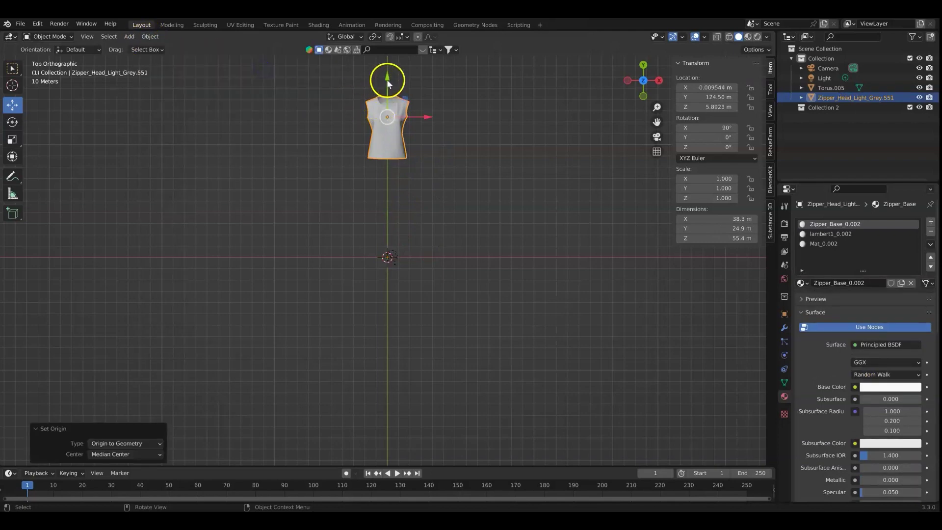
Move the garment along Y to about -3.49 m, bringing its zipper head close to the world origin.
{"action": "left_click_drag", "start_coordinate": [386, 78], "coordinate": [388, 224]}
{"action": "scroll", "coordinate": [448, 276], "scroll_direction": "up", "scroll_amount": 10}
{"action": "scroll", "coordinate": [448, 277], "scroll_direction": "up", "scroll_amount": 3}
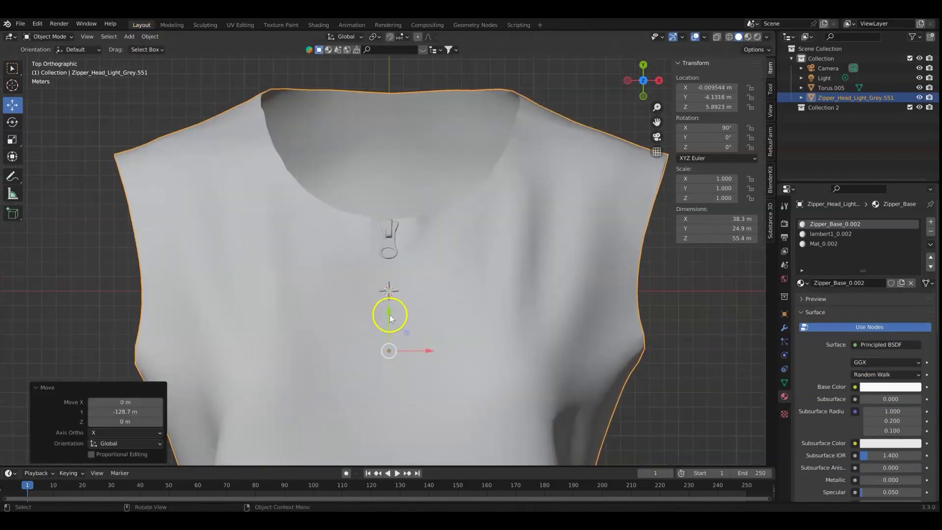
{"action": "mouse_move", "coordinate": [391, 310]}
{"action": "left_mouse_down"}
{"action": "mouse_move", "coordinate": [384, 379]}
{"action": "mouse_move", "coordinate": [392, 314]}
{"action": "left_mouse_up"}
{"action": "scroll", "coordinate": [448, 153], "scroll_direction": "up", "scroll_amount": 3}
{"action": "scroll", "coordinate": [428, 170], "scroll_direction": "down", "scroll_amount": 3}
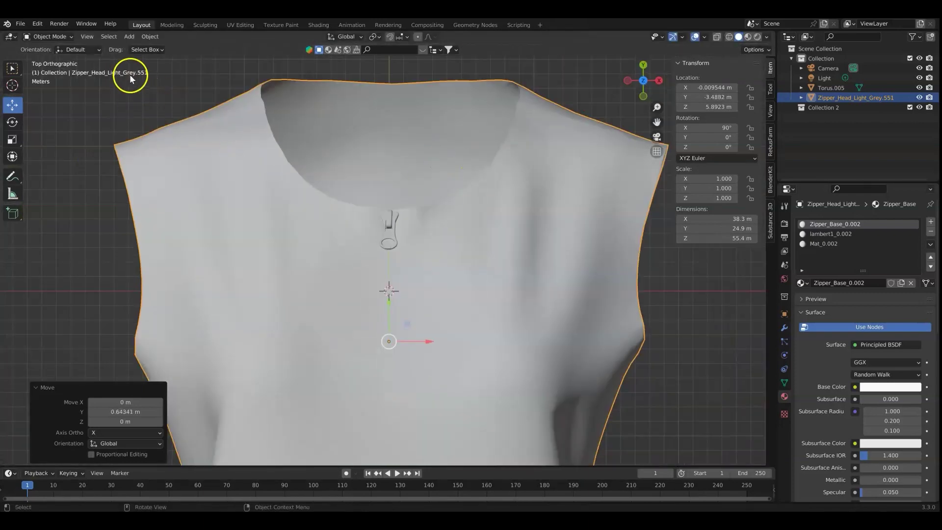
Separate the garment mesh by loose parts and return to Object Mode.
{"action": "key", "text": "Tab"}
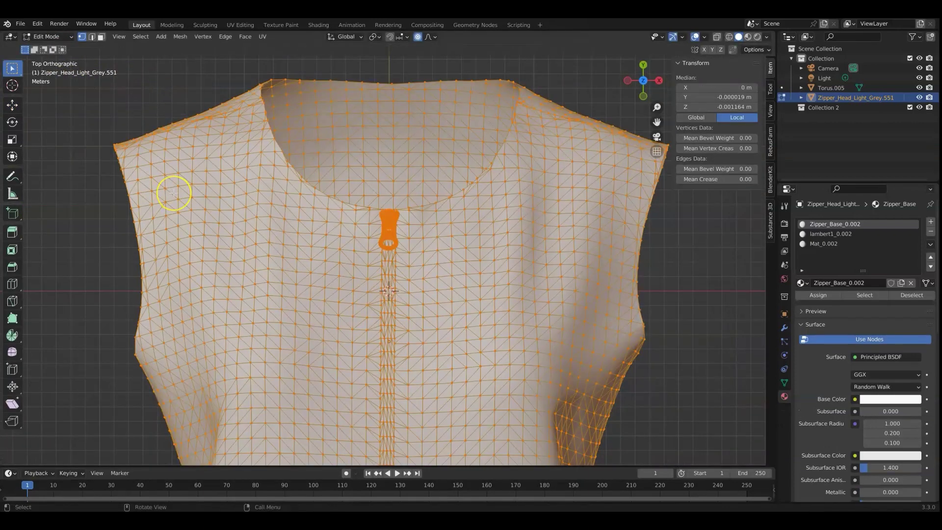
{"action": "left_click", "coordinate": [180, 36]}
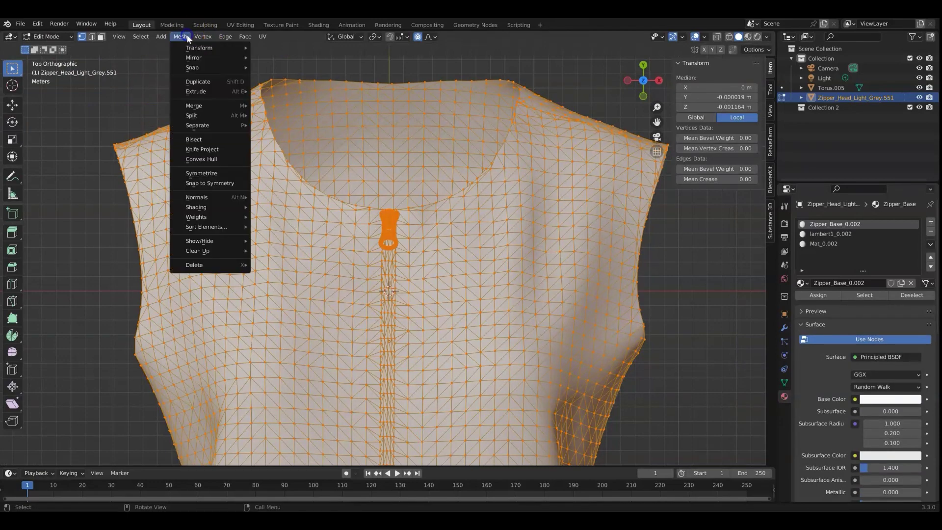
{"action": "mouse_move", "coordinate": [205, 125]}
{"action": "left_click", "coordinate": [282, 146]}
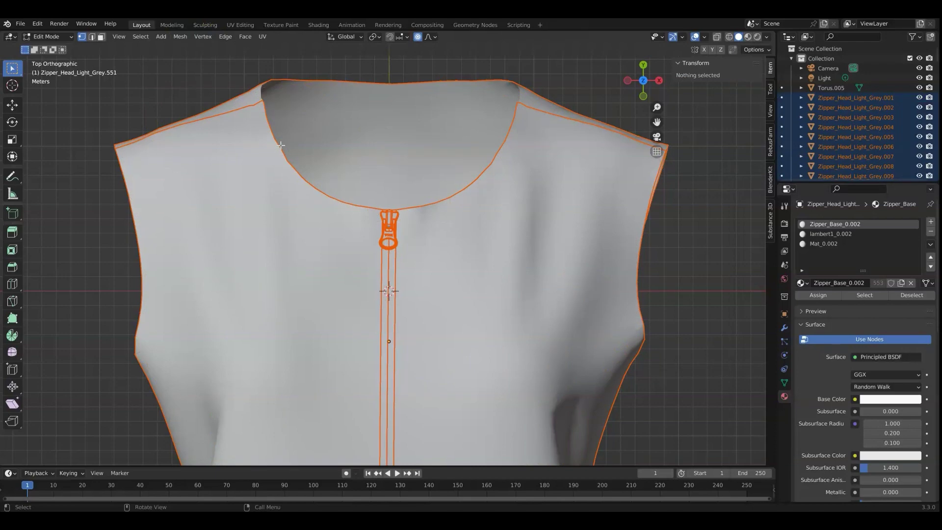
{"action": "left_click", "coordinate": [58, 37]}
{"action": "left_click", "coordinate": [49, 48]}
Delete the garment's back piece and both front panels.
{"action": "left_click", "coordinate": [303, 94]}
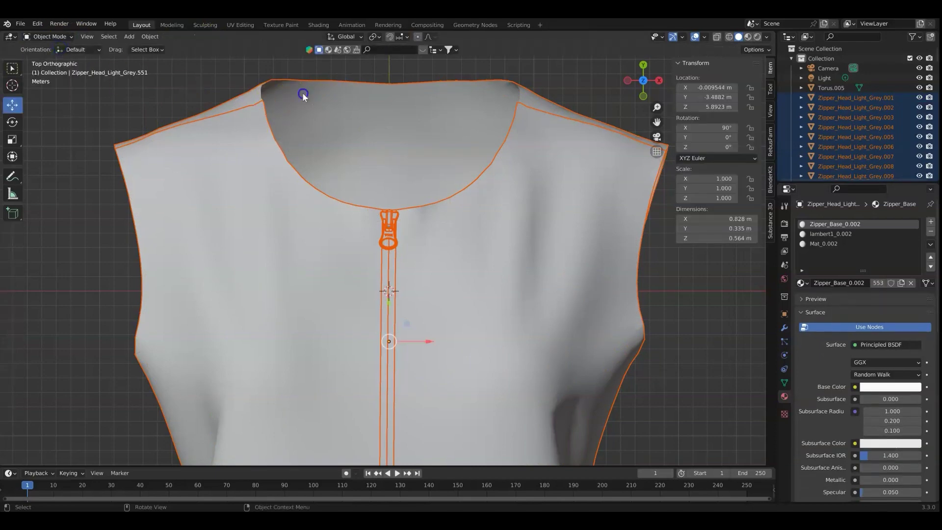
{"action": "right_click", "coordinate": [305, 94]}
{"action": "left_click", "coordinate": [252, 215]}
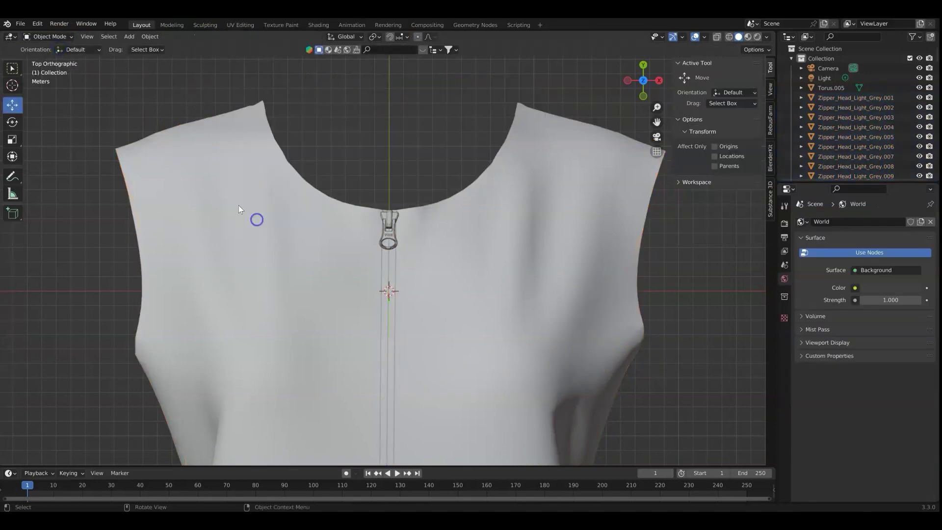
{"action": "right_click", "coordinate": [238, 205]}
{"action": "left_click", "coordinate": [231, 209]}
{"action": "left_click", "coordinate": [231, 210]}
{"action": "right_click", "coordinate": [231, 210]}
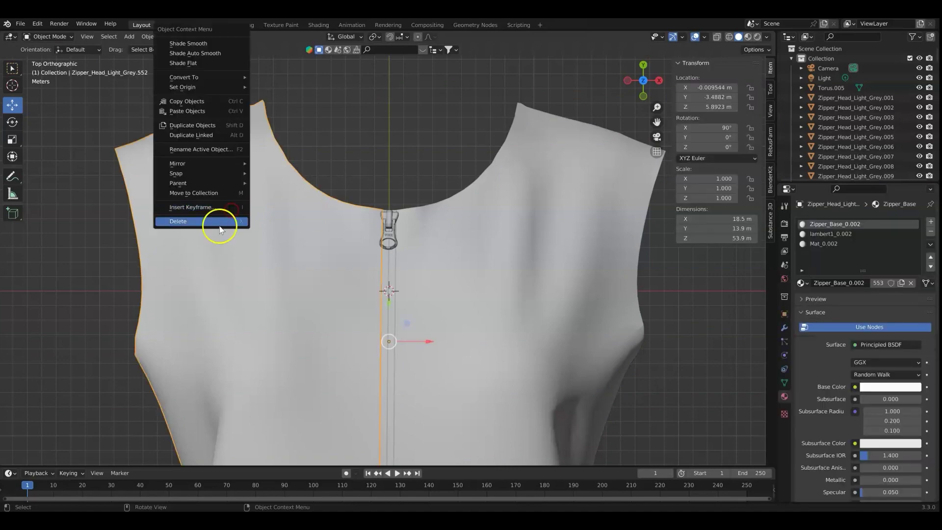
{"action": "left_click", "coordinate": [219, 224]}
{"action": "left_click", "coordinate": [548, 227]}
{"action": "right_click", "coordinate": [549, 227]}
{"action": "left_click", "coordinate": [542, 230]}
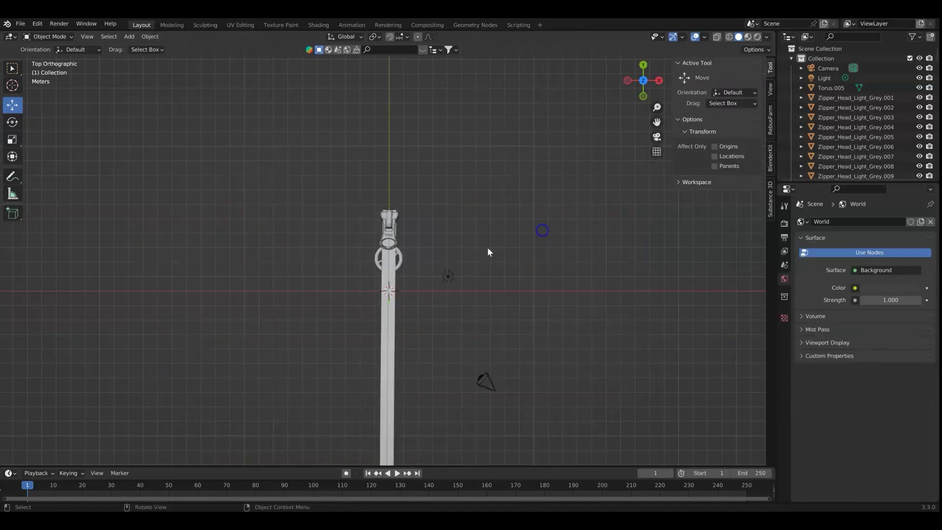
Delete the zipper tape running below the zipper head.
{"action": "scroll", "coordinate": [373, 374], "scroll_direction": "up", "scroll_amount": 4}
{"action": "left_click", "coordinate": [405, 367]}
{"action": "right_click", "coordinate": [404, 366]}
{"action": "left_click", "coordinate": [393, 363]}
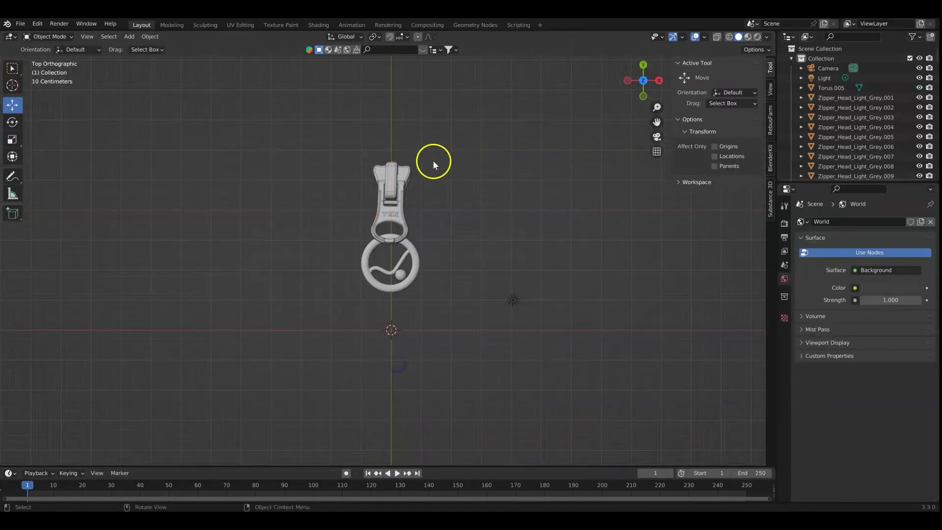
Move the custom ring puller along Y to about 0.56 m, clear of the zipper head.
{"action": "scroll", "coordinate": [423, 185], "scroll_direction": "up", "scroll_amount": 5}
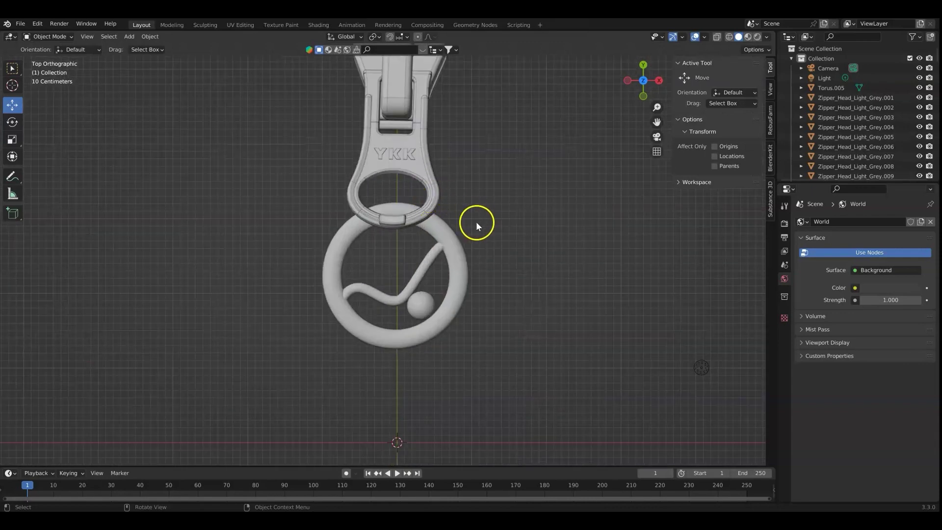
{"action": "scroll", "coordinate": [477, 222], "scroll_direction": "down", "scroll_amount": 1}
{"action": "left_click", "coordinate": [442, 248]}
{"action": "left_click_drag", "start_coordinate": [398, 246], "coordinate": [396, 351]}
Delete the original YKK puller parts hanging from the zipper slider.
{"action": "left_click", "coordinate": [450, 257]}
{"action": "left_click_drag", "start_coordinate": [497, 277], "coordinate": [338, 159]}
{"action": "right_click", "coordinate": [338, 159]}
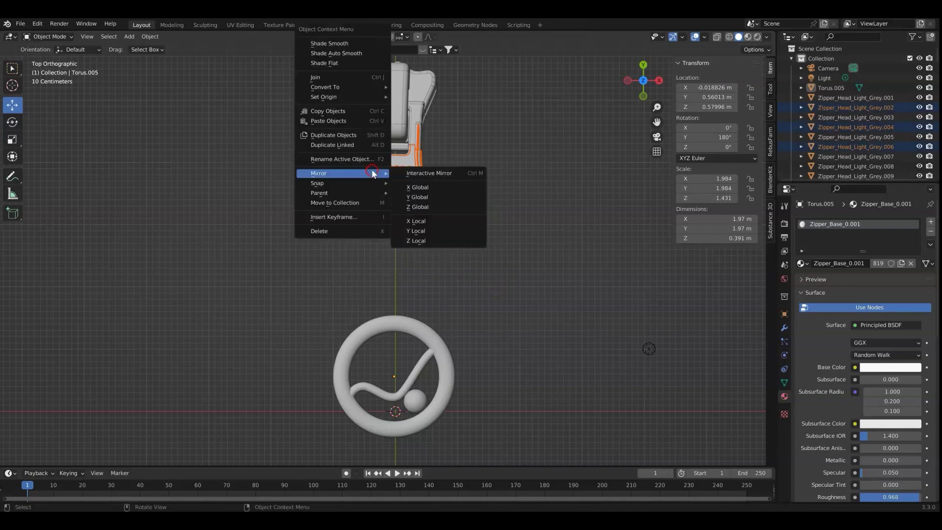
{"action": "left_click", "coordinate": [336, 228]}
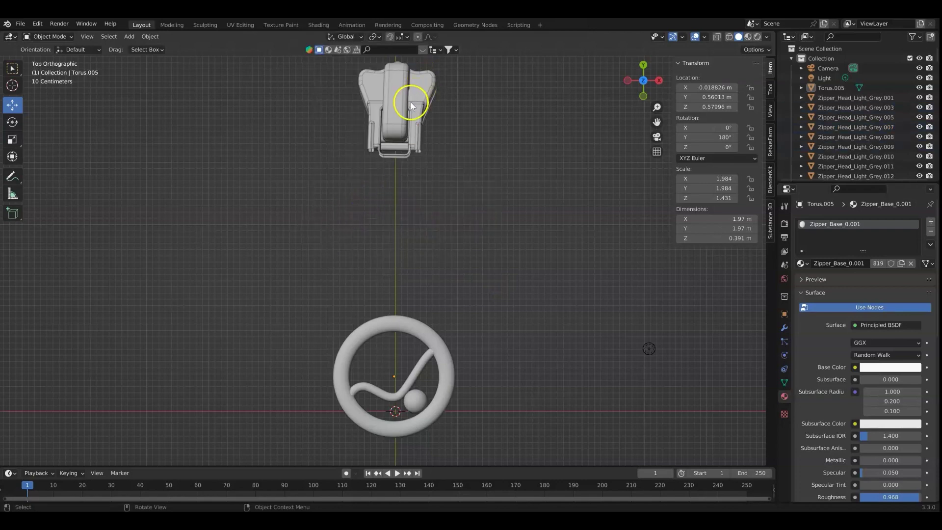
Delete the leftover wire loop at the lower end of the zipper slider.
{"action": "middle_click_drag", "start_coordinate": [411, 102], "coordinate": [399, 201], "text": "shift"}
{"action": "scroll", "coordinate": [387, 176], "scroll_direction": "up", "scroll_amount": 2}
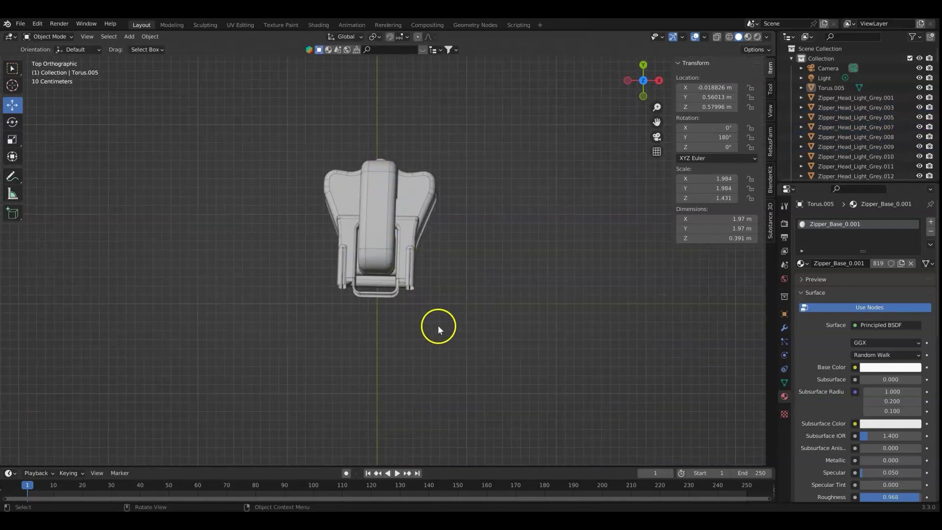
{"action": "scroll", "coordinate": [438, 325], "scroll_direction": "up", "scroll_amount": 1}
{"action": "left_click_drag", "start_coordinate": [431, 333], "coordinate": [337, 295]}
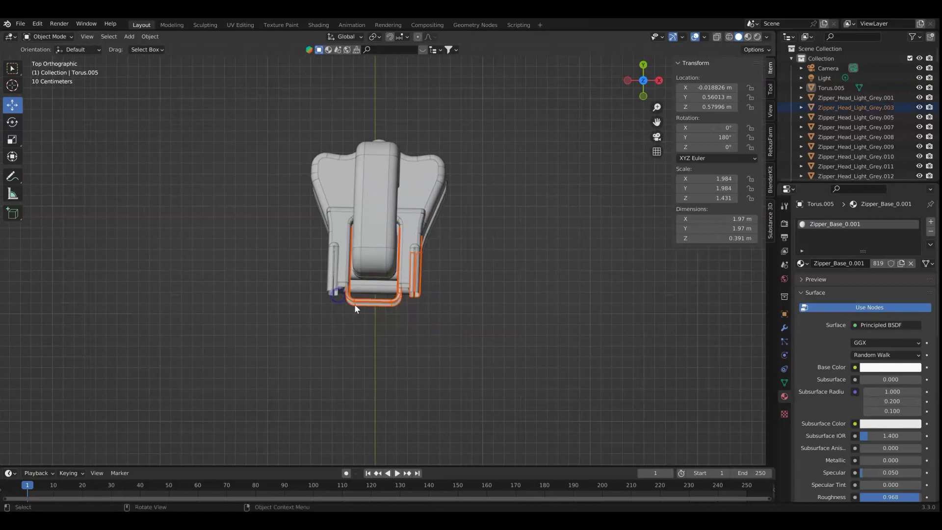
{"action": "right_click", "coordinate": [384, 307]}
{"action": "left_click", "coordinate": [382, 301]}
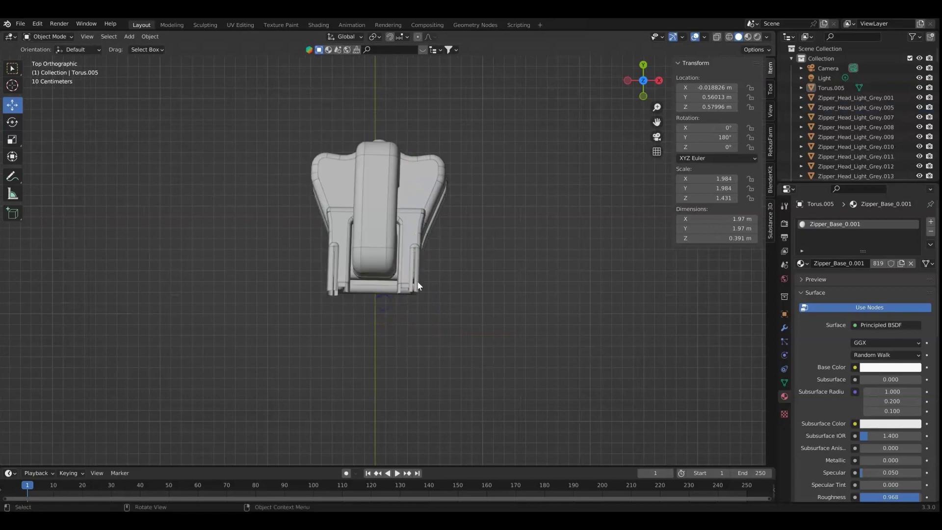
Examine the zipper slider from the side for remaining pieces of the original puller.
{"action": "left_click", "coordinate": [643, 65]}
{"action": "scroll", "coordinate": [470, 263], "scroll_direction": "down", "scroll_amount": 11}
{"action": "middle_click_drag", "start_coordinate": [408, 228], "coordinate": [407, 302], "text": "shift"}
{"action": "scroll", "coordinate": [403, 256], "scroll_direction": "up", "scroll_amount": 4}
{"action": "middle_click_drag", "start_coordinate": [402, 255], "coordinate": [384, 279]}
{"action": "scroll", "coordinate": [414, 265], "scroll_direction": "down", "scroll_amount": 5}
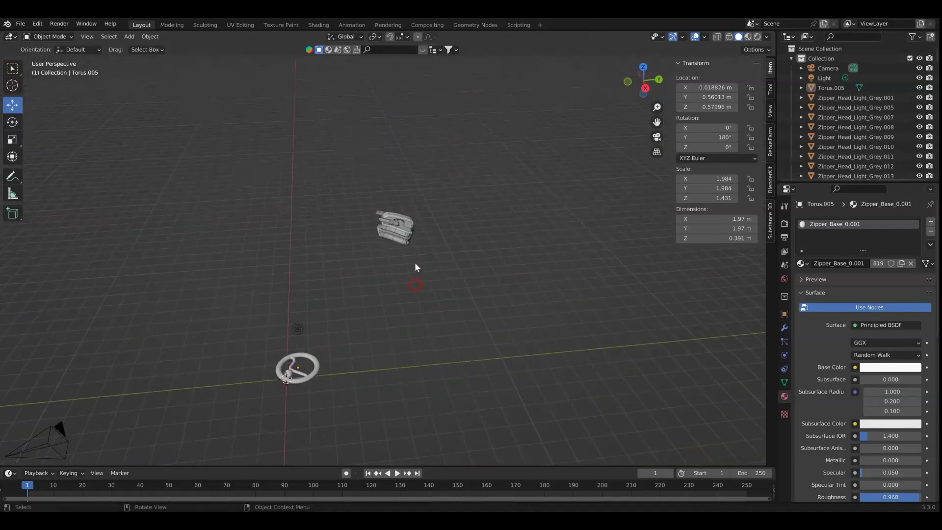
{"action": "scroll", "coordinate": [372, 228], "scroll_direction": "up", "scroll_amount": 5}
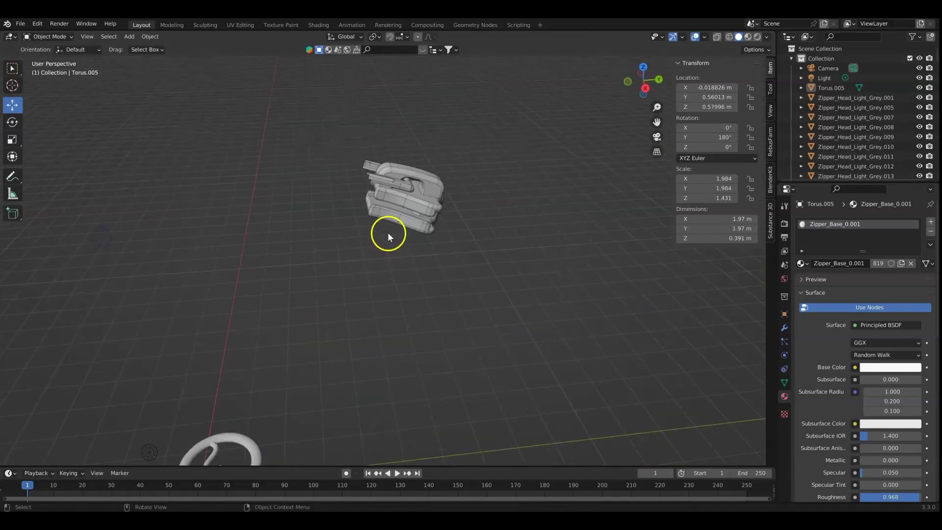
{"action": "middle_click_drag", "start_coordinate": [389, 231], "coordinate": [378, 147]}
{"action": "scroll", "coordinate": [373, 166], "scroll_direction": "up", "scroll_amount": 4}
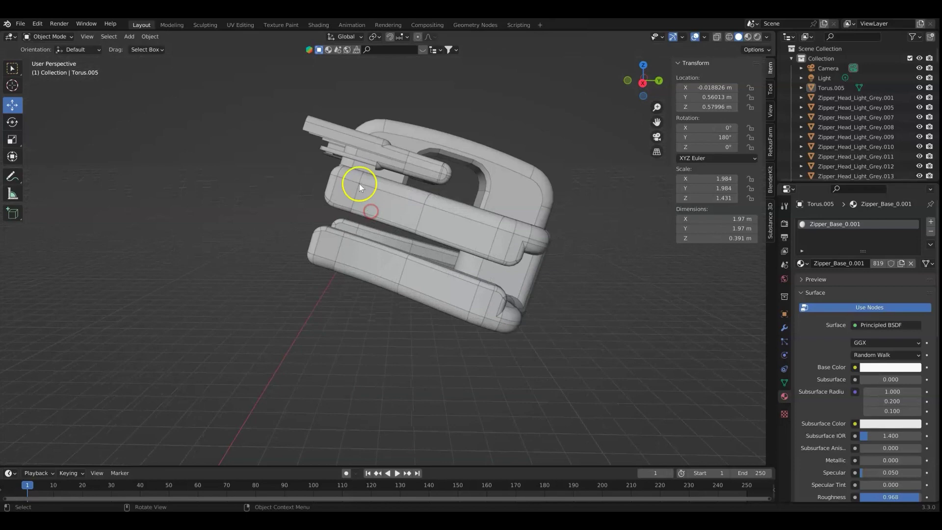
Delete the old puller pieces protruding past the end of the zipper slider, working from the side view.
{"action": "left_click", "coordinate": [642, 82]}
{"action": "left_click", "coordinate": [352, 156]}
{"action": "right_click", "coordinate": [338, 163]}
{"action": "left_click", "coordinate": [319, 227]}
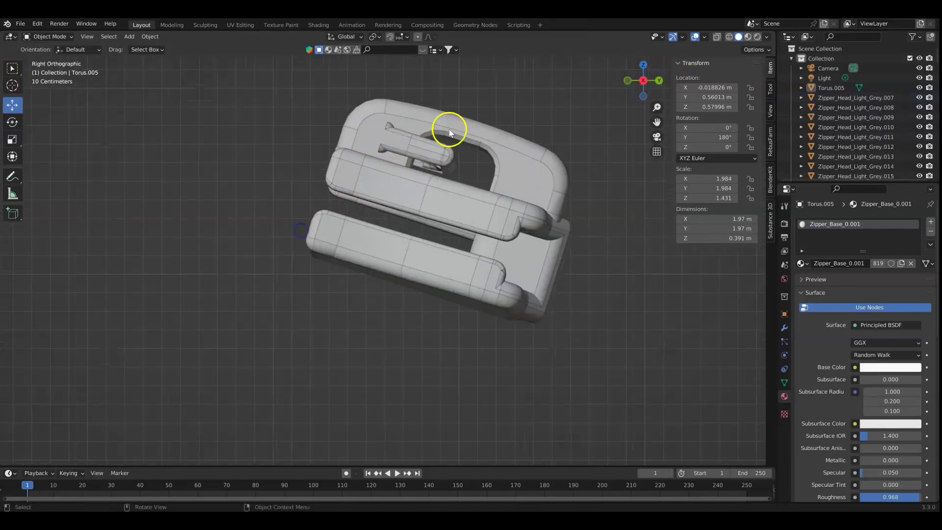
Delete the larger old puller pieces inside the zipper slider's opening.
{"action": "scroll", "coordinate": [453, 136], "scroll_direction": "up", "scroll_amount": 2}
{"action": "right_click", "coordinate": [456, 137]}
{"action": "left_click_drag", "start_coordinate": [459, 142], "coordinate": [437, 130]}
{"action": "left_click", "coordinate": [413, 234]}
{"action": "right_click", "coordinate": [440, 135]}
{"action": "left_click", "coordinate": [388, 231]}
Select the small fragments still floating in the slider's opening and delete them together.
{"action": "left_click", "coordinate": [433, 131]}
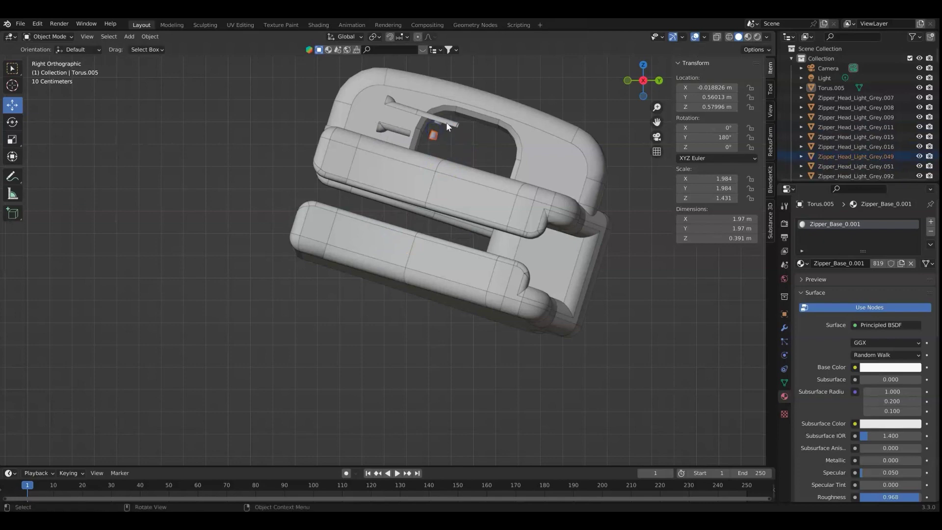
{"action": "left_click", "coordinate": [438, 123], "text": "shift"}
{"action": "left_click", "coordinate": [438, 123], "text": "shift"}
{"action": "left_click_drag", "start_coordinate": [463, 131], "coordinate": [454, 124], "text": "shift"}
{"action": "right_click", "coordinate": [454, 125]}
{"action": "left_click", "coordinate": [413, 232]}
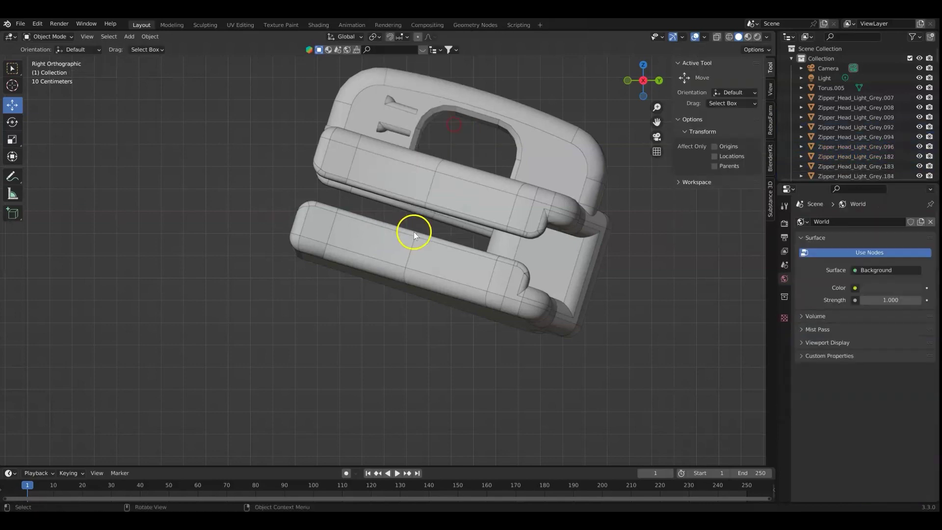
Delete the last stray puller fragments around the slider's bridge, leaving only the clean slider body.
{"action": "middle_click_drag", "start_coordinate": [414, 232], "coordinate": [363, 141]}
{"action": "left_click_drag", "start_coordinate": [271, 87], "coordinate": [293, 126]}
{"action": "right_click", "coordinate": [278, 125]}
{"action": "left_click", "coordinate": [257, 164]}
{"action": "middle_click_drag", "start_coordinate": [477, 145], "coordinate": [452, 134]}
{"action": "left_click_drag", "start_coordinate": [443, 91], "coordinate": [464, 135]}
{"action": "right_click", "coordinate": [460, 134]}
{"action": "left_click", "coordinate": [460, 134]}
{"action": "middle_click_drag", "start_coordinate": [424, 180], "coordinate": [540, 203]}
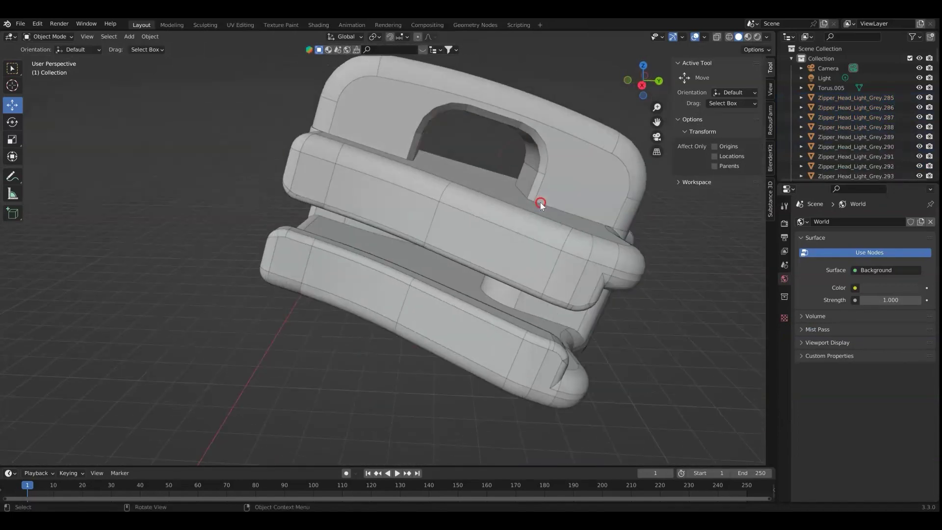
Select the zipper slider's parts in the right side view and join them into one object.
{"action": "scroll", "coordinate": [540, 202], "scroll_direction": "down", "scroll_amount": 3}
{"action": "left_click", "coordinate": [640, 84]}
{"action": "middle_click_drag", "start_coordinate": [341, 127], "coordinate": [336, 156]}
{"action": "left_click", "coordinate": [632, 87]}
{"action": "left_click_drag", "start_coordinate": [297, 115], "coordinate": [572, 359]}
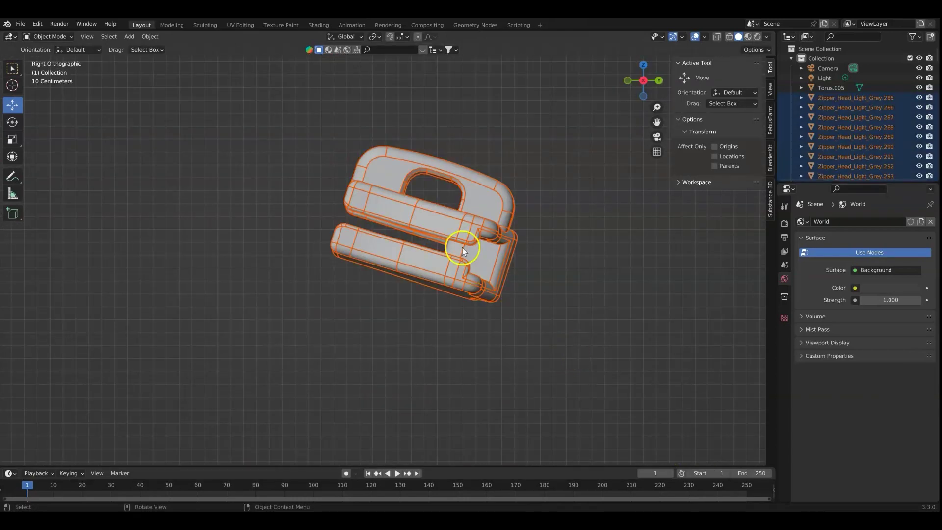
{"action": "left_click", "coordinate": [459, 227]}
{"action": "left_click_drag", "start_coordinate": [342, 117], "coordinate": [561, 336]}
{"action": "key", "text": "ctrl+j"}
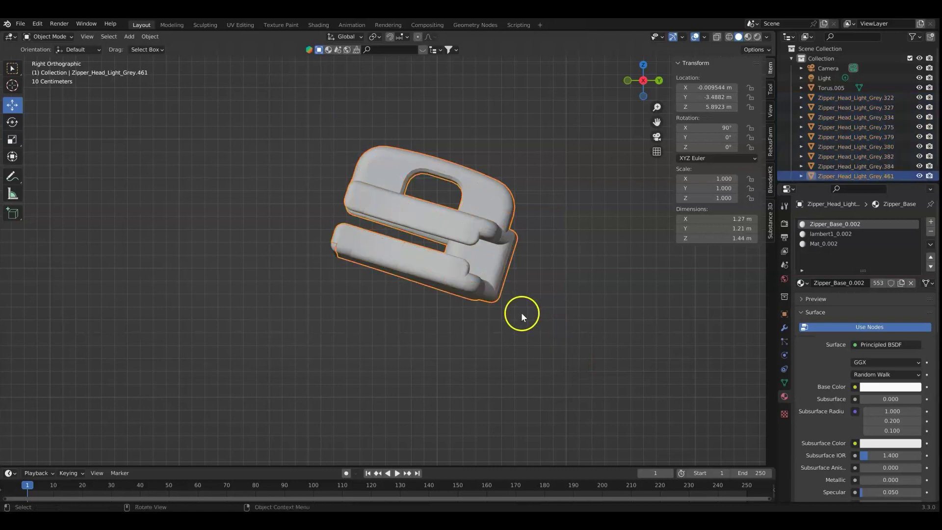
Select the slider parts that were left separate and join them into the same zipper head object.
{"action": "left_click", "coordinate": [521, 312]}
{"action": "middle_click_drag", "start_coordinate": [393, 149], "coordinate": [325, 177]}
{"action": "left_click_drag", "start_coordinate": [305, 143], "coordinate": [526, 404]}
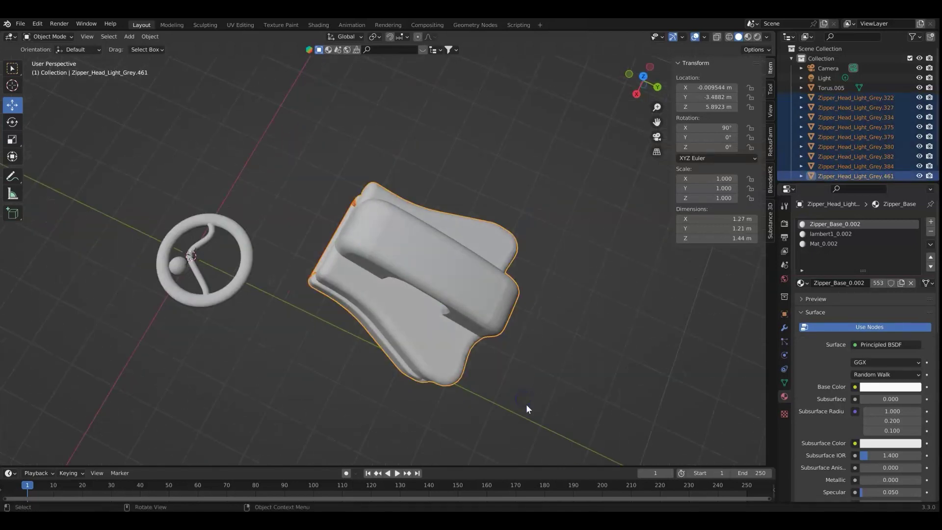
{"action": "key", "text": "ctrl+j"}
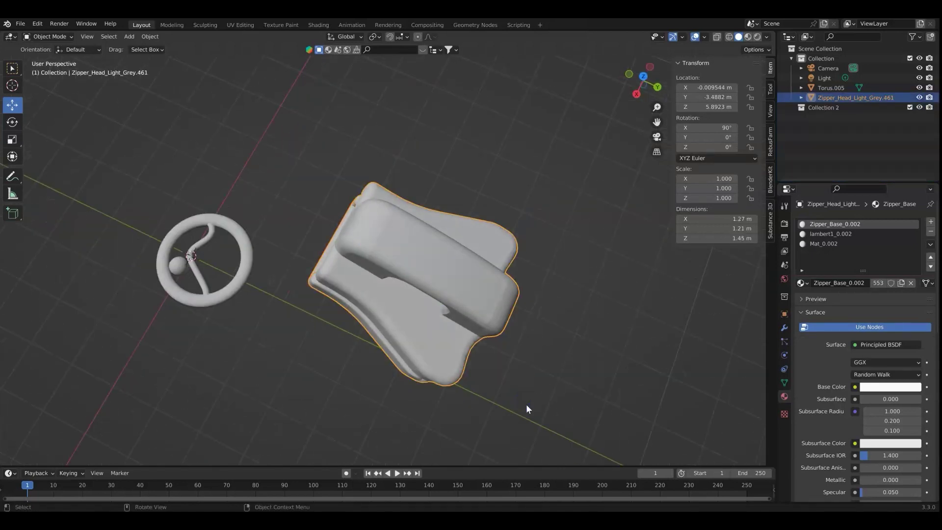
Set the joined zipper slider's origin to its geometry.
{"action": "left_click", "coordinate": [513, 351]}
{"action": "left_click", "coordinate": [432, 292]}
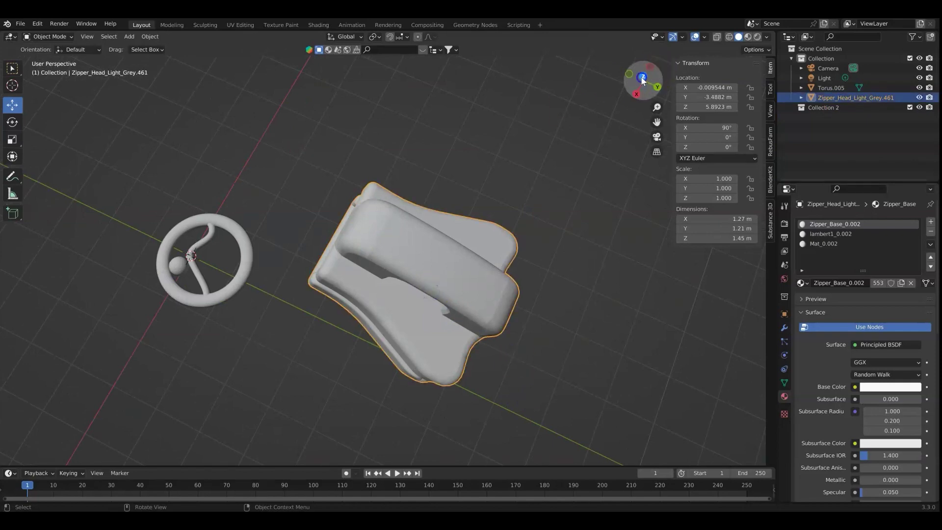
{"action": "left_click", "coordinate": [643, 77]}
{"action": "scroll", "coordinate": [527, 266], "scroll_direction": "down", "scroll_amount": 3}
{"action": "left_click", "coordinate": [659, 80]}
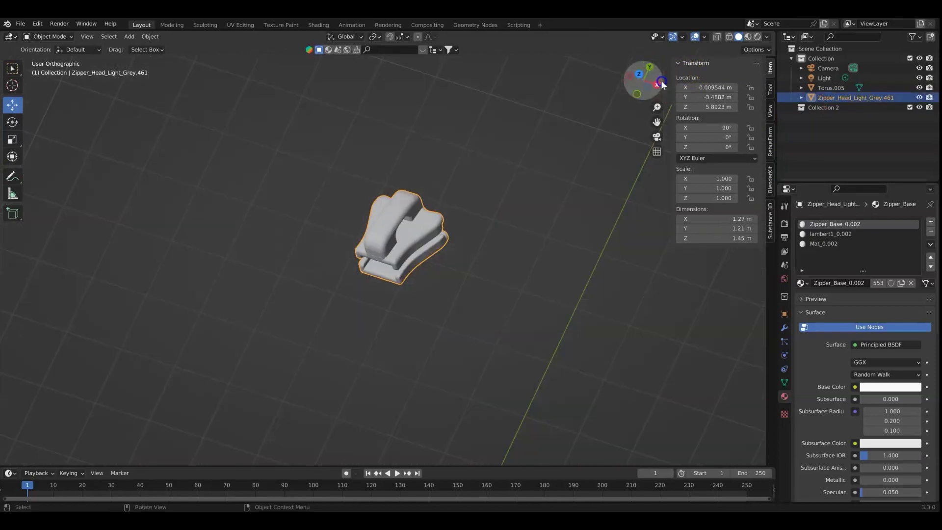
{"action": "scroll", "coordinate": [423, 235], "scroll_direction": "down", "scroll_amount": 4}
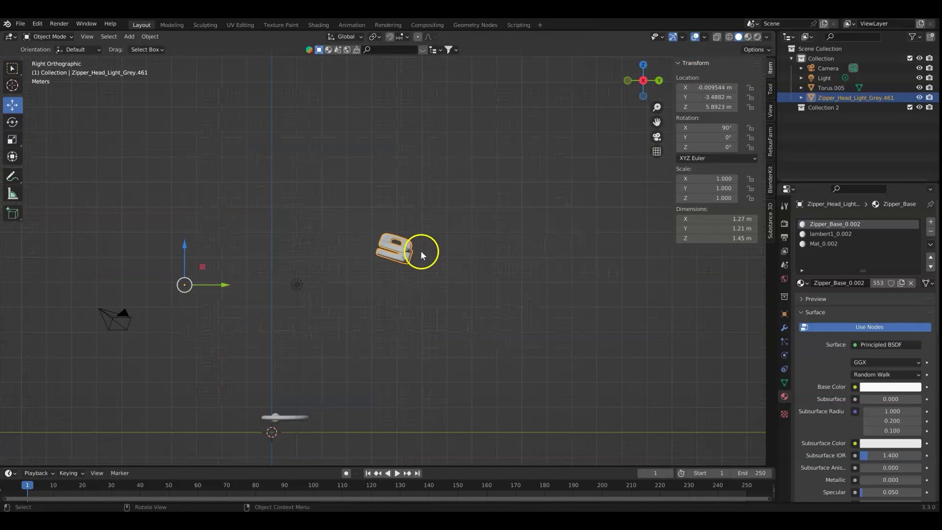
{"action": "left_click", "coordinate": [151, 36]}
{"action": "mouse_move", "coordinate": [157, 55]}
{"action": "left_click", "coordinate": [263, 70]}
Move the zipper slider down beside the ring puller, to about Y 2.66 m and Z 0.76 m.
{"action": "left_click_drag", "start_coordinate": [436, 251], "coordinate": [396, 250]}
{"action": "left_click_drag", "start_coordinate": [355, 211], "coordinate": [321, 372]}
{"action": "middle_click_drag", "start_coordinate": [402, 386], "coordinate": [458, 243], "text": "shift"}
{"action": "scroll", "coordinate": [415, 261], "scroll_direction": "up", "scroll_amount": 6}
{"action": "left_click_drag", "start_coordinate": [498, 302], "coordinate": [448, 305]}
{"action": "scroll", "coordinate": [448, 305], "scroll_direction": "up", "scroll_amount": 2}
Rotate the zipper slider about X to about 107° so it lies level in the side view.
{"action": "left_click", "coordinate": [12, 122]}
{"action": "left_click_drag", "start_coordinate": [389, 294], "coordinate": [388, 305]}
{"action": "scroll", "coordinate": [407, 333], "scroll_direction": "up", "scroll_amount": 1}
{"action": "middle_click_drag", "start_coordinate": [431, 360], "coordinate": [423, 304], "text": "shift"}
{"action": "scroll", "coordinate": [422, 304], "scroll_direction": "up", "scroll_amount": 1}
{"action": "left_click_drag", "start_coordinate": [399, 256], "coordinate": [399, 257]}
Move the ring puller into the slider's opening, to about Y 1.68 m and Z 1.11 m.
{"action": "left_click", "coordinate": [12, 104]}
{"action": "left_click", "coordinate": [201, 311]}
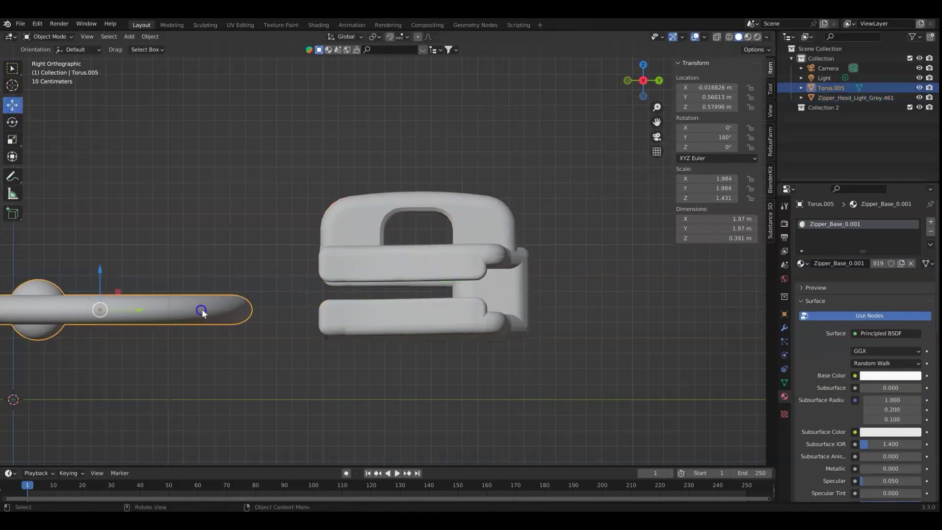
{"action": "left_click_drag", "start_coordinate": [101, 269], "coordinate": [121, 192]}
{"action": "left_click_drag", "start_coordinate": [141, 233], "coordinate": [315, 243]}
{"action": "left_click_drag", "start_coordinate": [275, 195], "coordinate": [275, 191]}
{"action": "scroll", "coordinate": [416, 218], "scroll_direction": "up", "scroll_amount": 3}
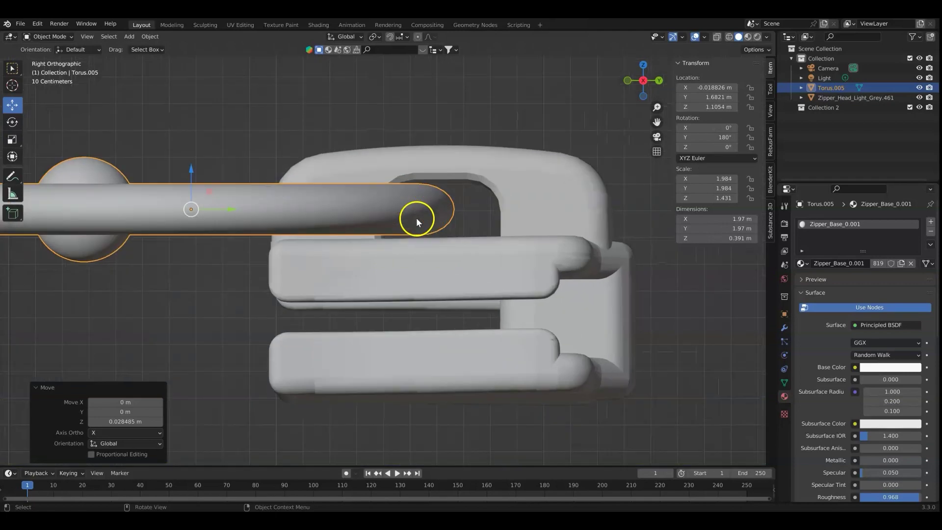
Straighten the zipper slider slightly about Z in the top view and shift it along X to align it with the Y axis.
{"action": "left_click", "coordinate": [644, 65]}
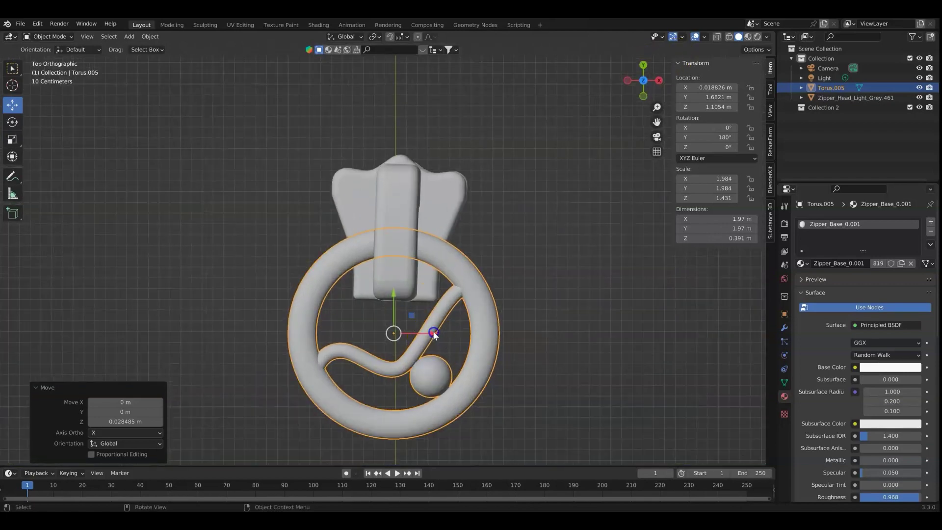
{"action": "left_click_drag", "start_coordinate": [433, 332], "coordinate": [433, 332]}
{"action": "left_click", "coordinate": [534, 320]}
{"action": "scroll", "coordinate": [534, 321], "scroll_direction": "up", "scroll_amount": 1}
{"action": "left_click", "coordinate": [417, 265]}
{"action": "left_click", "coordinate": [13, 122]}
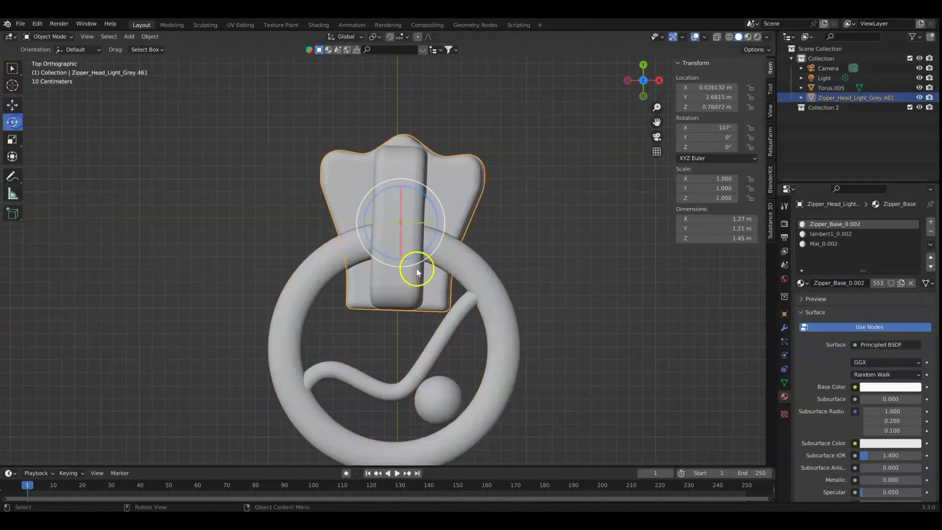
{"action": "left_click_drag", "start_coordinate": [412, 258], "coordinate": [416, 256]}
{"action": "left_click", "coordinate": [12, 104]}
{"action": "left_click_drag", "start_coordinate": [456, 225], "coordinate": [432, 219]}
Move the ring puller to about X 0.011 m and Y 1.71 m so it sits within the slider's loop.
{"action": "left_click", "coordinate": [500, 340]}
{"action": "left_click_drag", "start_coordinate": [438, 349], "coordinate": [450, 349]}
{"action": "middle_click_drag", "start_coordinate": [490, 320], "coordinate": [433, 267]}
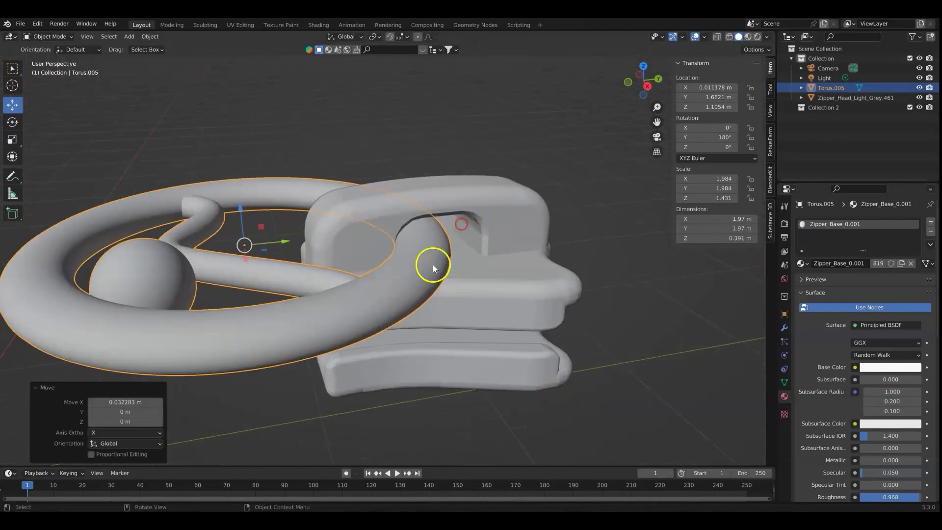
{"action": "left_click_drag", "start_coordinate": [284, 242], "coordinate": [289, 241]}
Nudge the ring puller along X to about 0.007 m to centre it under the slider.
{"action": "left_click", "coordinate": [647, 85]}
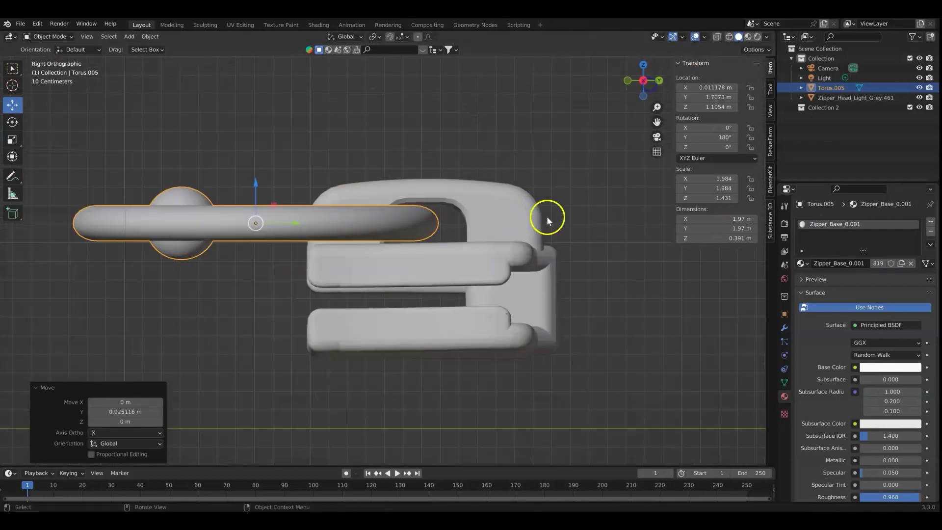
{"action": "left_click", "coordinate": [643, 66]}
{"action": "scroll", "coordinate": [437, 307], "scroll_direction": "down", "scroll_amount": 4}
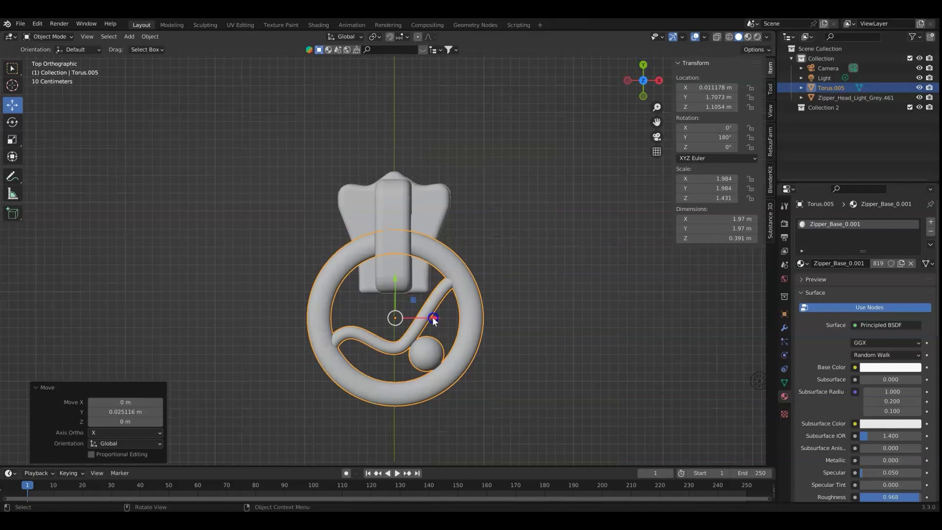
{"action": "scroll", "coordinate": [521, 353], "scroll_direction": "down", "scroll_amount": 2}
{"action": "scroll", "coordinate": [420, 333], "scroll_direction": "up", "scroll_amount": 3}
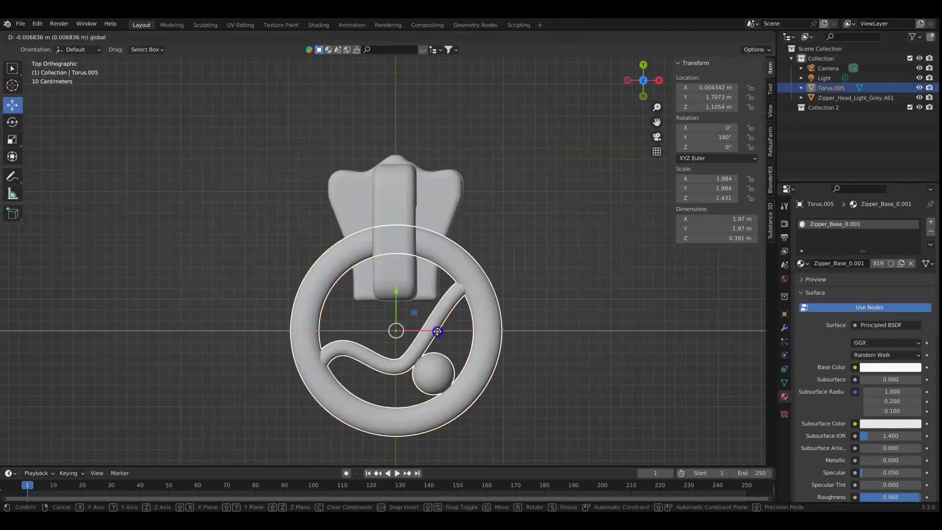
{"action": "left_click_drag", "start_coordinate": [437, 331], "coordinate": [437, 331]}
{"action": "left_click", "coordinate": [556, 357]}
Join the ring puller and the zipper slider into one object.
{"action": "mouse_move", "coordinate": [556, 357]}
{"action": "middle_mouse_down"}
{"action": "mouse_move", "coordinate": [495, 215]}
{"action": "mouse_move", "coordinate": [446, 188]}
{"action": "mouse_move", "coordinate": [363, 276]}
{"action": "mouse_move", "coordinate": [497, 342]}
{"action": "mouse_move", "coordinate": [545, 349]}
{"action": "mouse_move", "coordinate": [546, 359]}
{"action": "middle_mouse_up"}
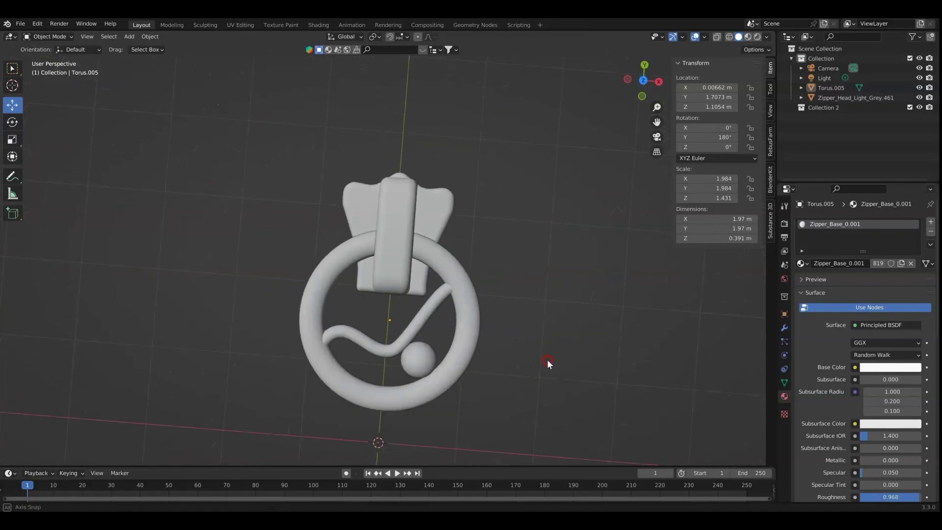
{"action": "left_click", "coordinate": [643, 81]}
{"action": "left_click_drag", "start_coordinate": [339, 210], "coordinate": [497, 415]}
{"action": "key", "text": "ctrl+j"}
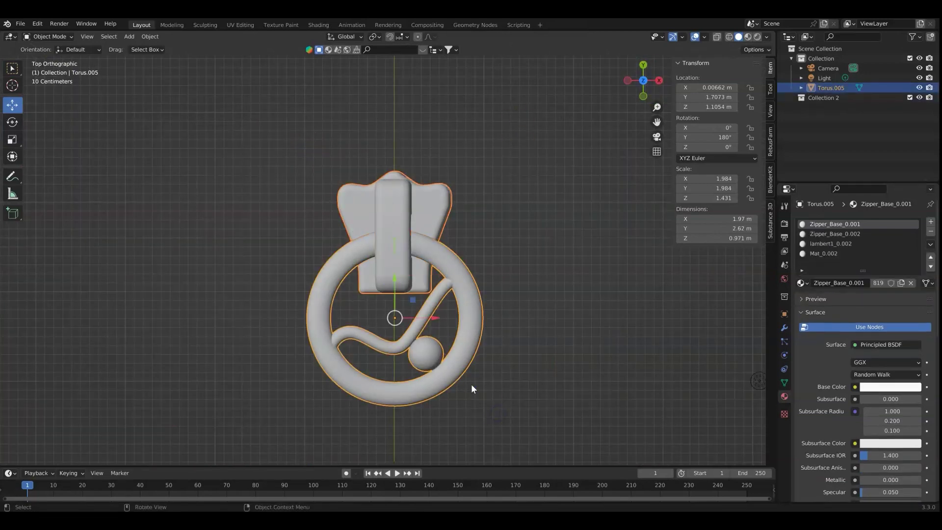
Remove the joined zipper's extra material slots so that only Mat_002 remains.
{"action": "left_click", "coordinate": [499, 372]}
{"action": "left_click", "coordinate": [358, 218]}
{"action": "left_click", "coordinate": [931, 232]}
{"action": "left_click", "coordinate": [931, 232]}
{"action": "left_click", "coordinate": [931, 232]}
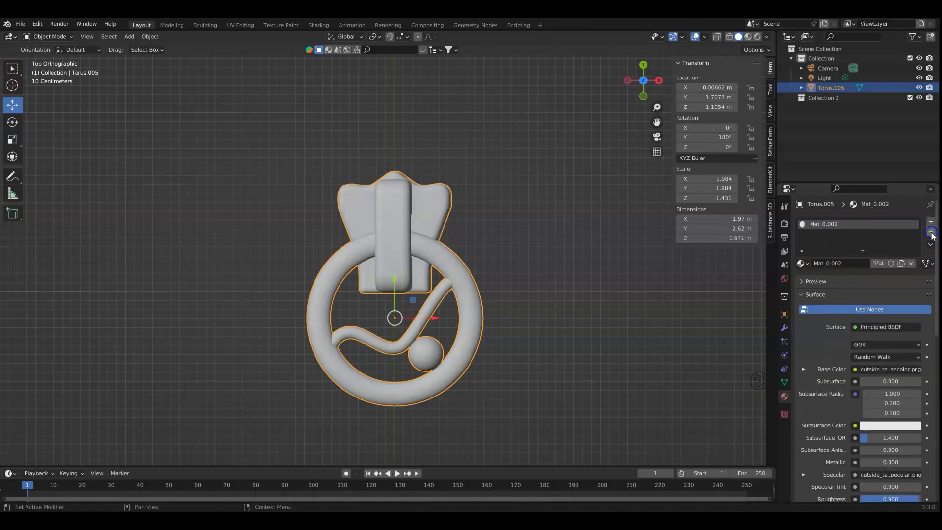
{"action": "left_click", "coordinate": [562, 309]}
{"action": "left_click", "coordinate": [395, 237]}
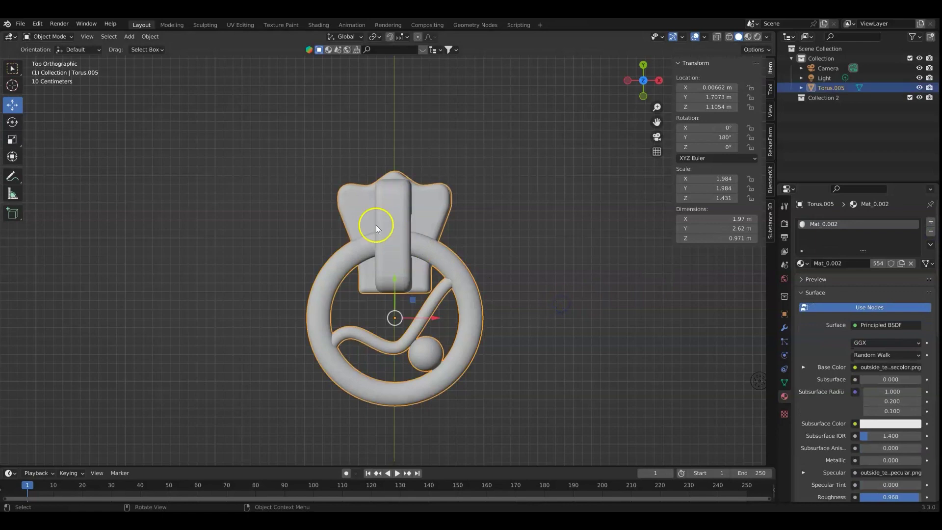
Export the selected zipper as Custom Zipper Pull.fbx into the Updated Zipper Head folder.
{"action": "left_click", "coordinate": [20, 23]}
{"action": "mouse_move", "coordinate": [59, 167]}
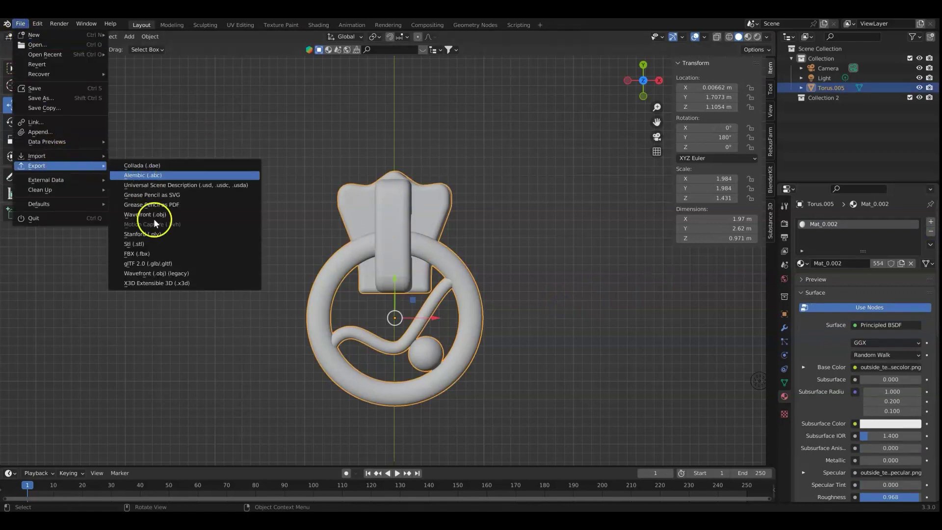
{"action": "left_click", "coordinate": [155, 254]}
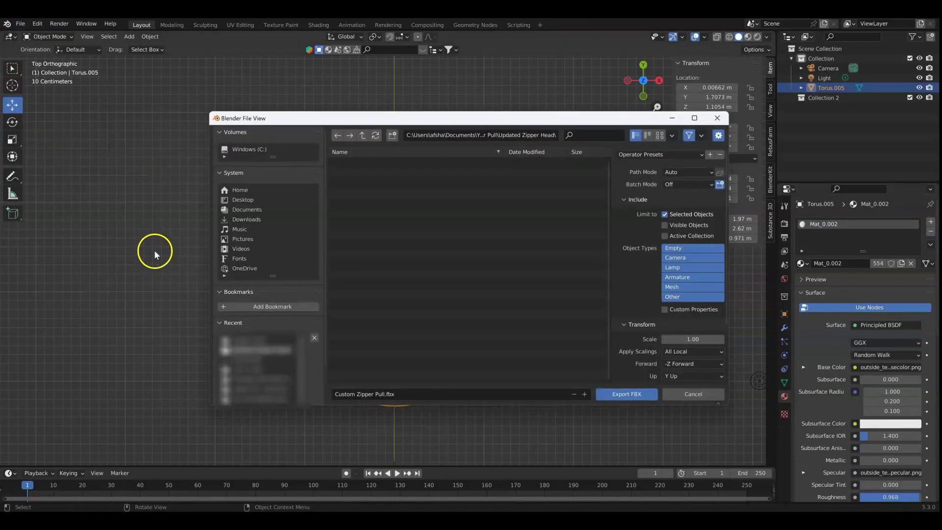
{"action": "left_click", "coordinate": [362, 136]}
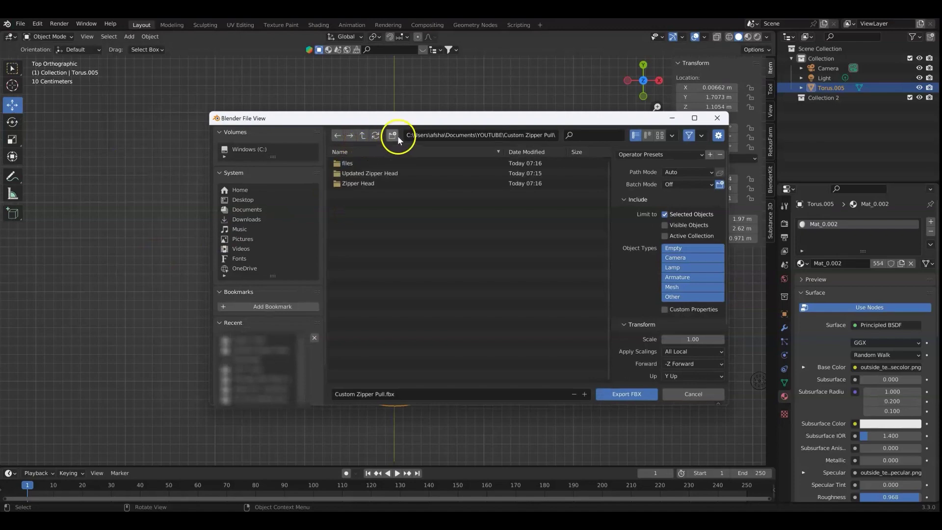
{"action": "left_click", "coordinate": [375, 169]}
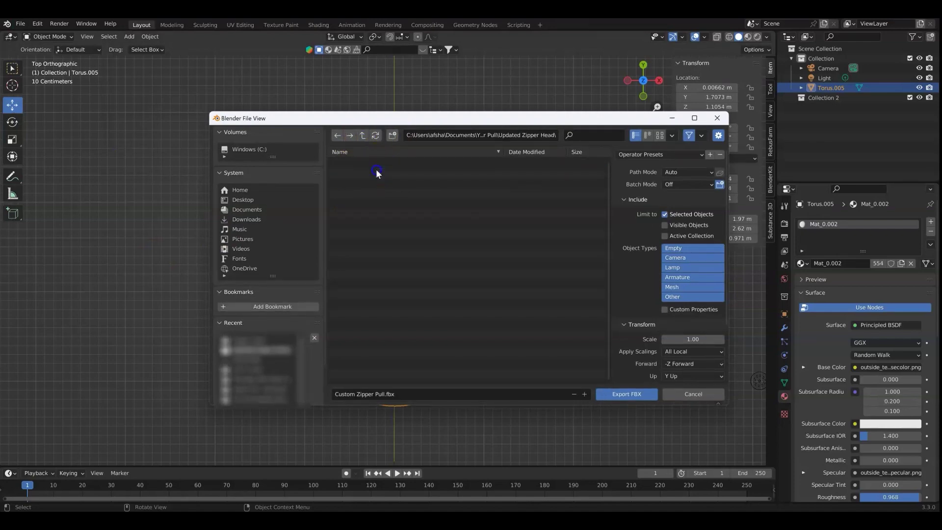
{"action": "left_click", "coordinate": [628, 394]}
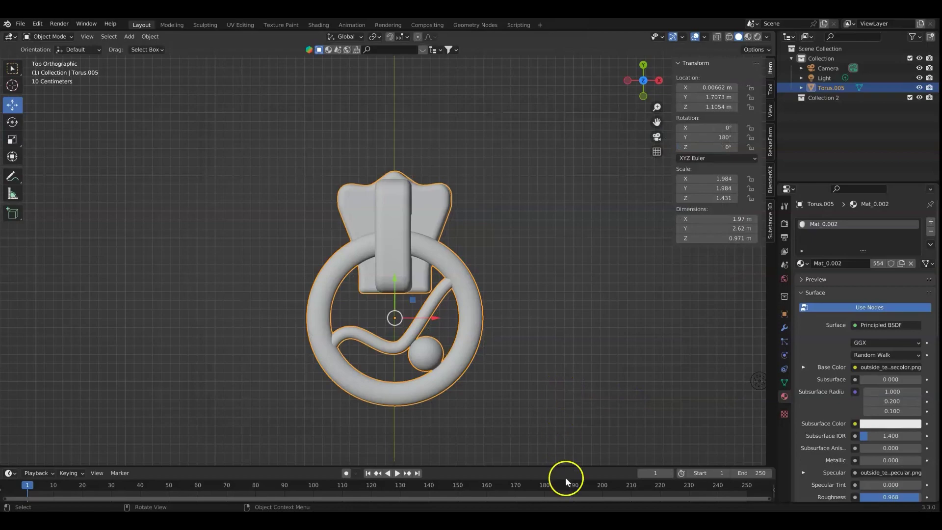
Switch to VStitcher and replace the #5 Vision Zipper's puller with Custom Zipper Pull.fbx from the Updated Zipper Head folder.
{"action": "mouse_move", "coordinate": [578, 519]}
{"action": "left_click", "coordinate": [578, 478]}
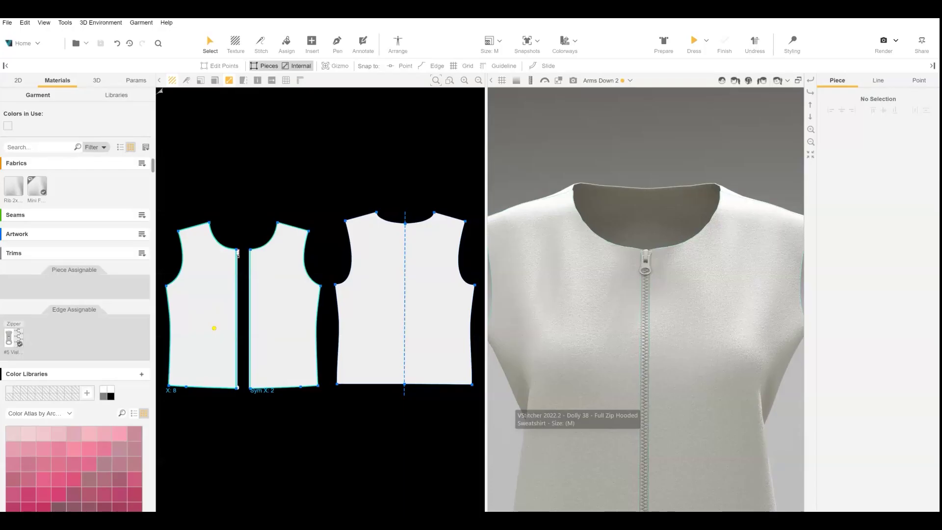
{"action": "left_click", "coordinate": [6, 347]}
{"action": "left_click", "coordinate": [7, 348]}
{"action": "left_click", "coordinate": [15, 372]}
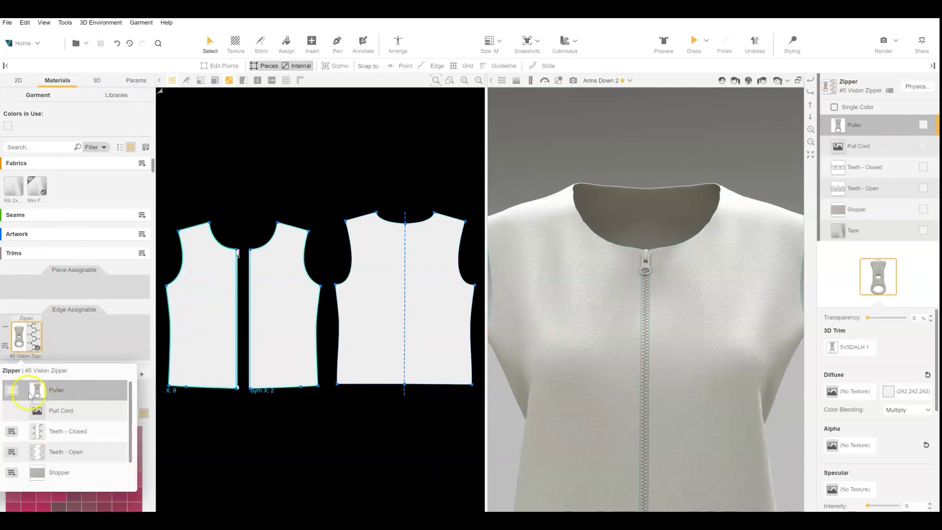
{"action": "left_click", "coordinate": [12, 390]}
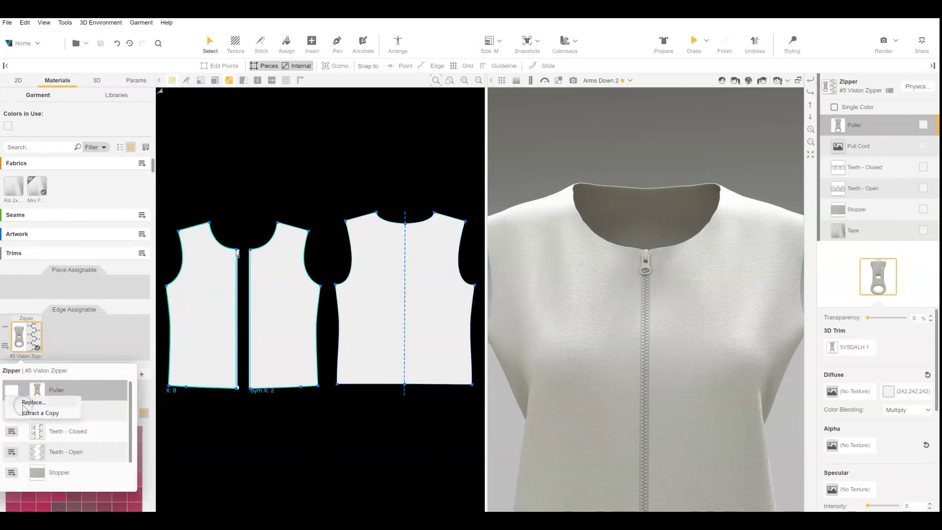
{"action": "left_click", "coordinate": [27, 402]}
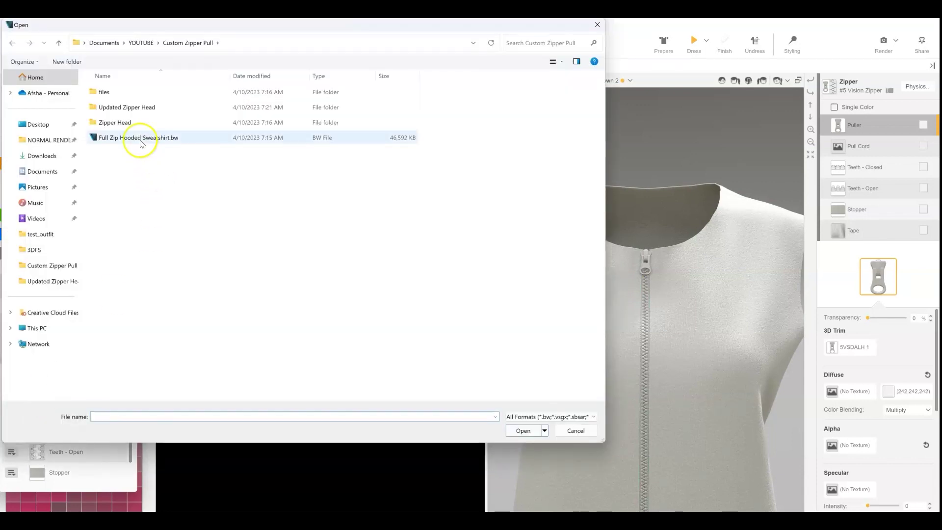
{"action": "double_click", "coordinate": [132, 108]}
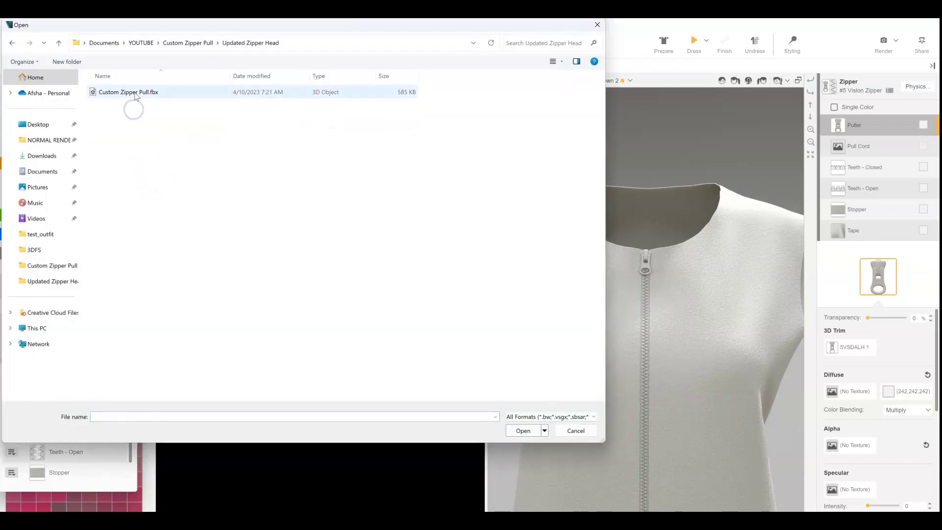
{"action": "double_click", "coordinate": [134, 91]}
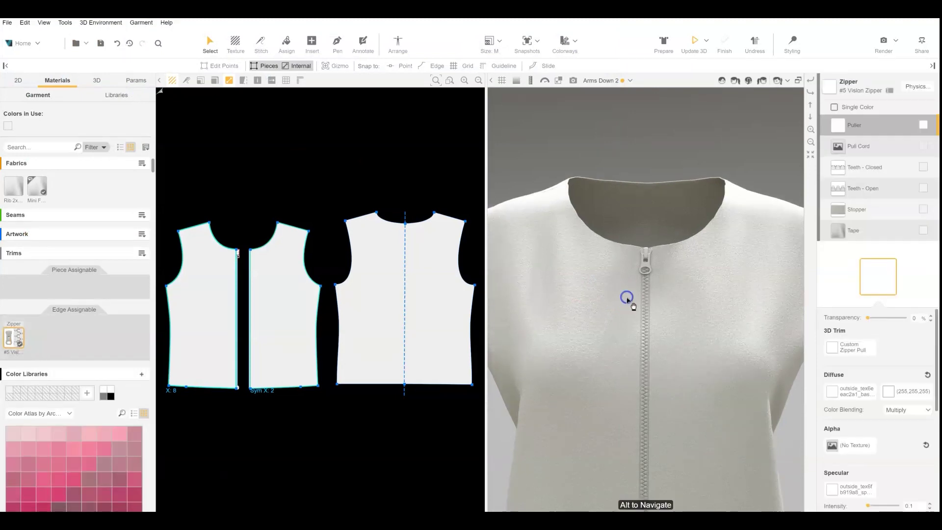
Orient the custom puller upright with Vertical 1/6 and Facing 0°, then update the garment in 3D and finish the simulation.
{"action": "left_click", "coordinate": [520, 218]}
{"action": "left_click", "coordinate": [520, 217]}
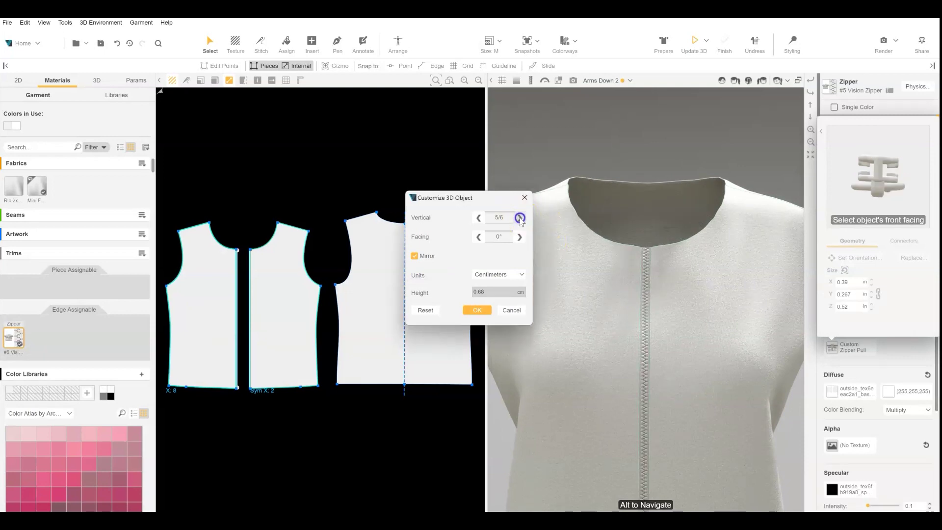
{"action": "left_click", "coordinate": [520, 217]}
{"action": "left_click", "coordinate": [520, 217]}
{"action": "left_click", "coordinate": [519, 240]}
{"action": "left_click", "coordinate": [517, 241]}
{"action": "left_click", "coordinate": [517, 241]}
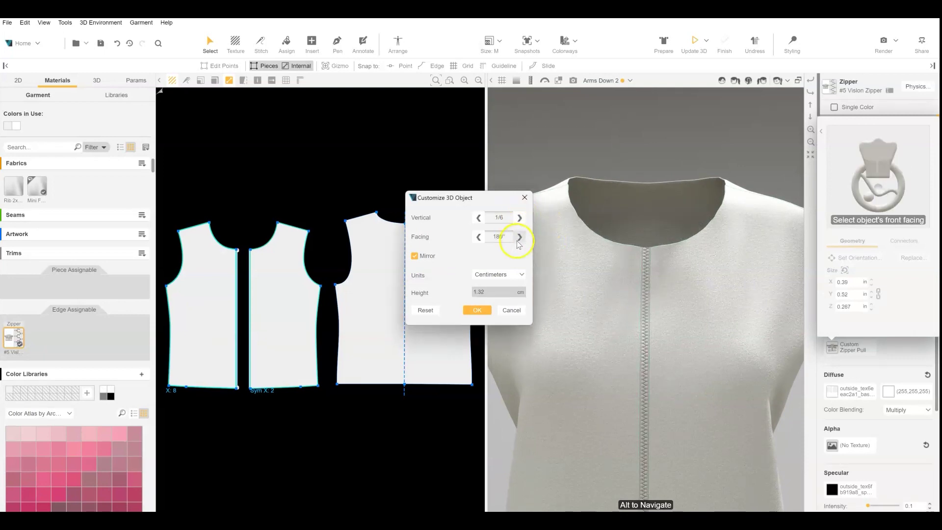
{"action": "left_click", "coordinate": [517, 241]}
{"action": "left_click", "coordinate": [517, 241]}
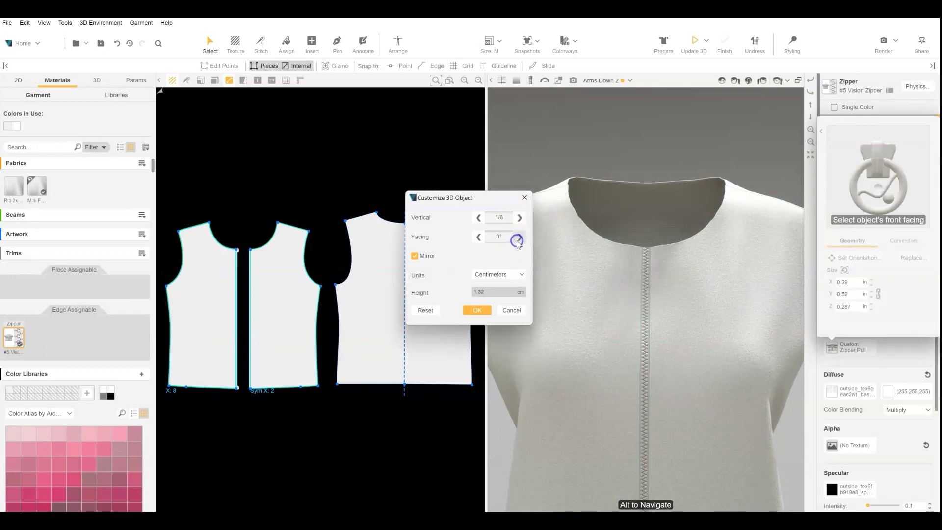
{"action": "left_click", "coordinate": [478, 310]}
{"action": "left_click", "coordinate": [694, 44]}
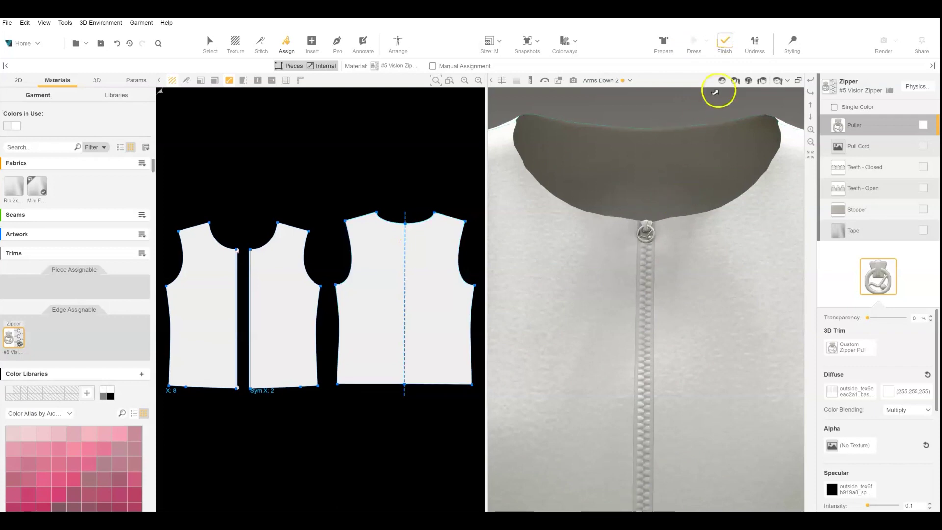
{"action": "left_click", "coordinate": [724, 43]}
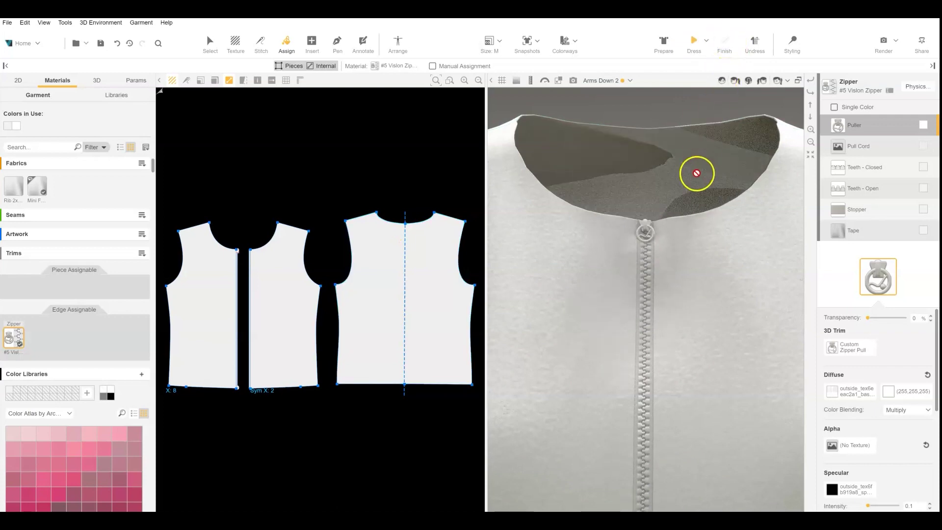
Set the custom puller's Y size to 0.7 in and update the garment in 3D.
{"action": "left_click", "coordinate": [832, 350]}
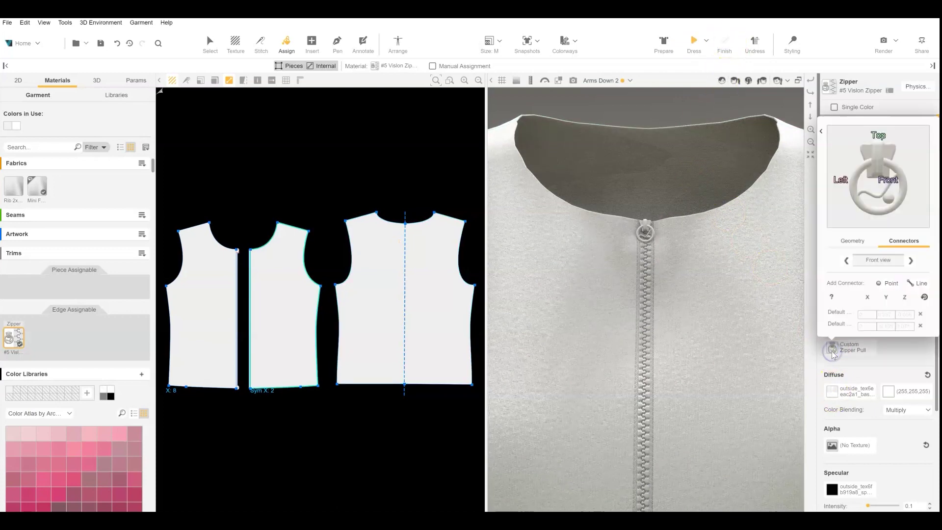
{"action": "left_click", "coordinate": [854, 241]}
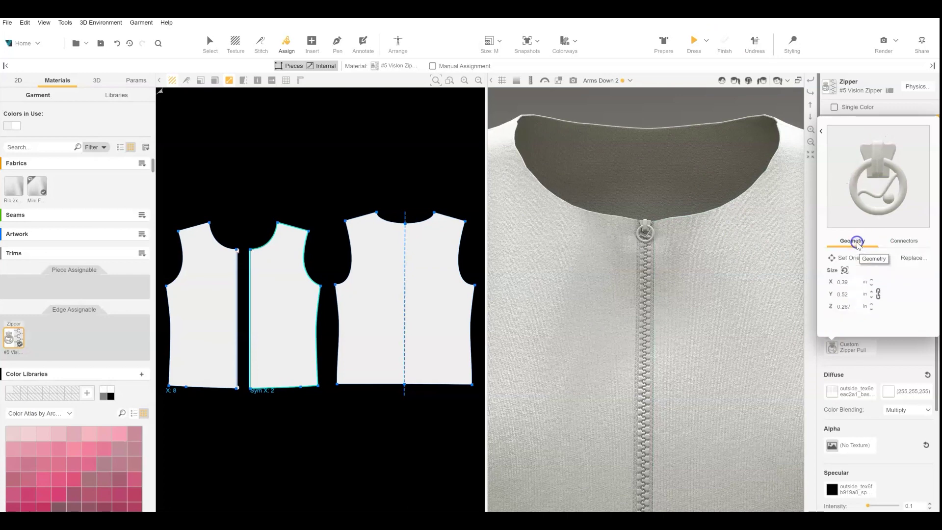
{"action": "left_click", "coordinate": [855, 296]}
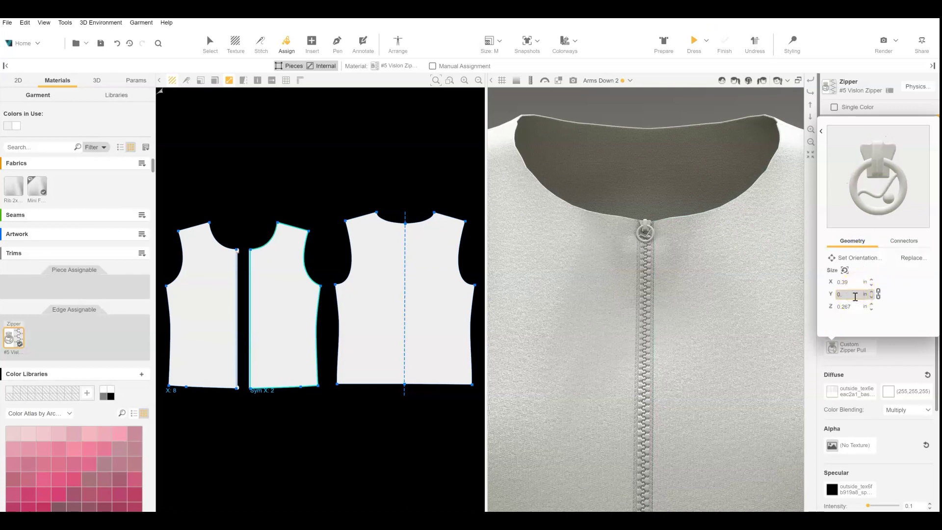
{"action": "type", "text": "0.7"}
{"action": "key", "text": "Return"}
{"action": "left_click", "coordinate": [696, 44]}
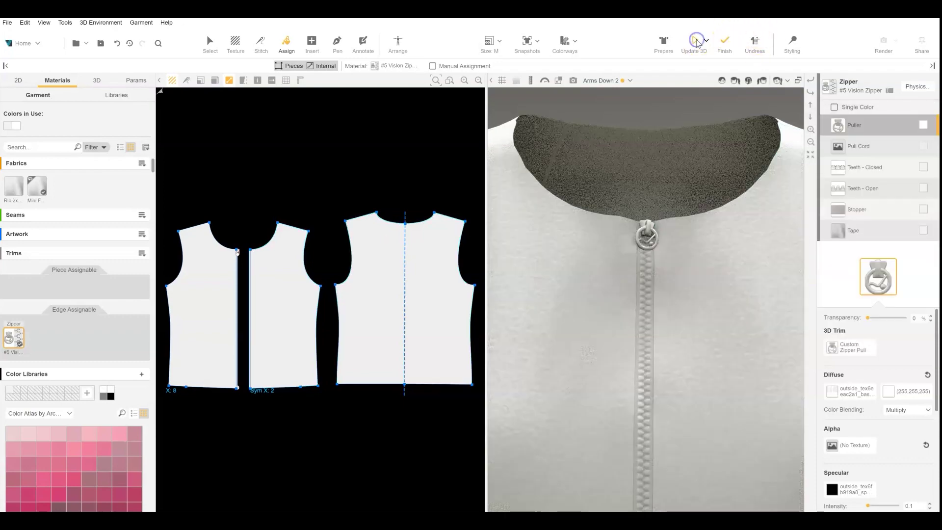
Set the puller's diffuse color to the pink Archroma 101-380 from the color library.
{"action": "right_click", "coordinate": [685, 246]}
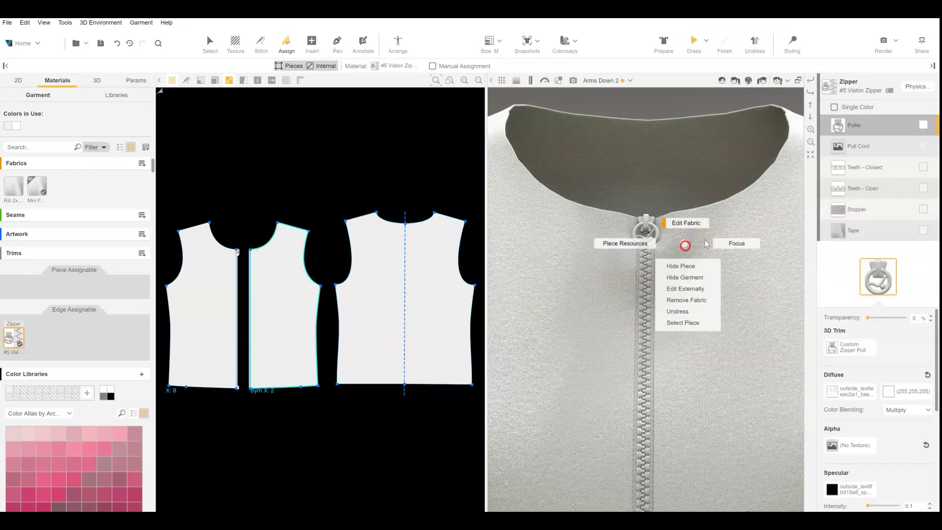
{"action": "right_click_drag", "start_coordinate": [685, 246], "coordinate": [765, 323]}
{"action": "middle_click_drag", "start_coordinate": [702, 283], "coordinate": [732, 246]}
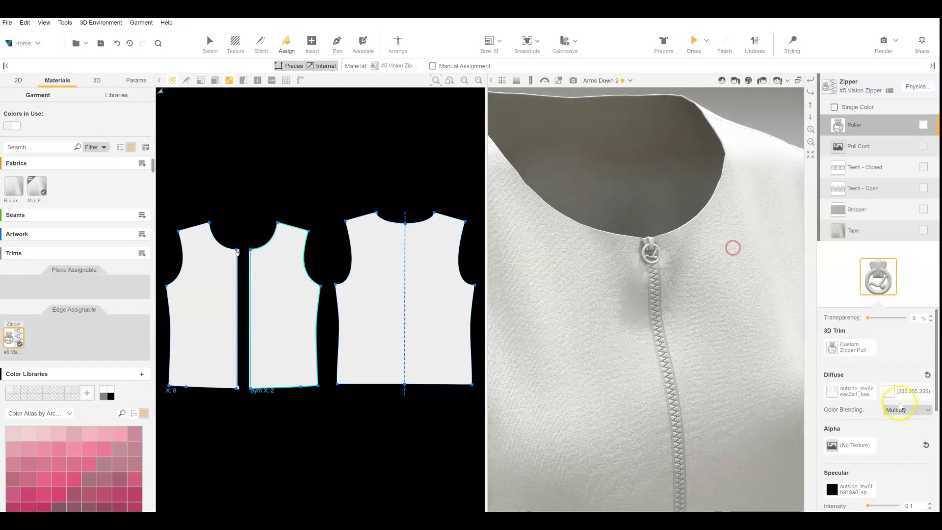
{"action": "left_click", "coordinate": [890, 391]}
{"action": "left_click", "coordinate": [866, 331]}
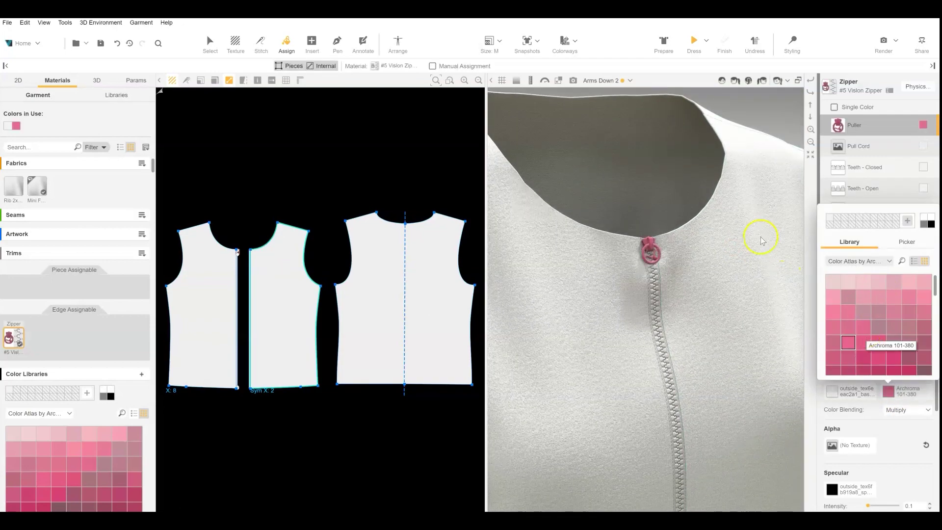